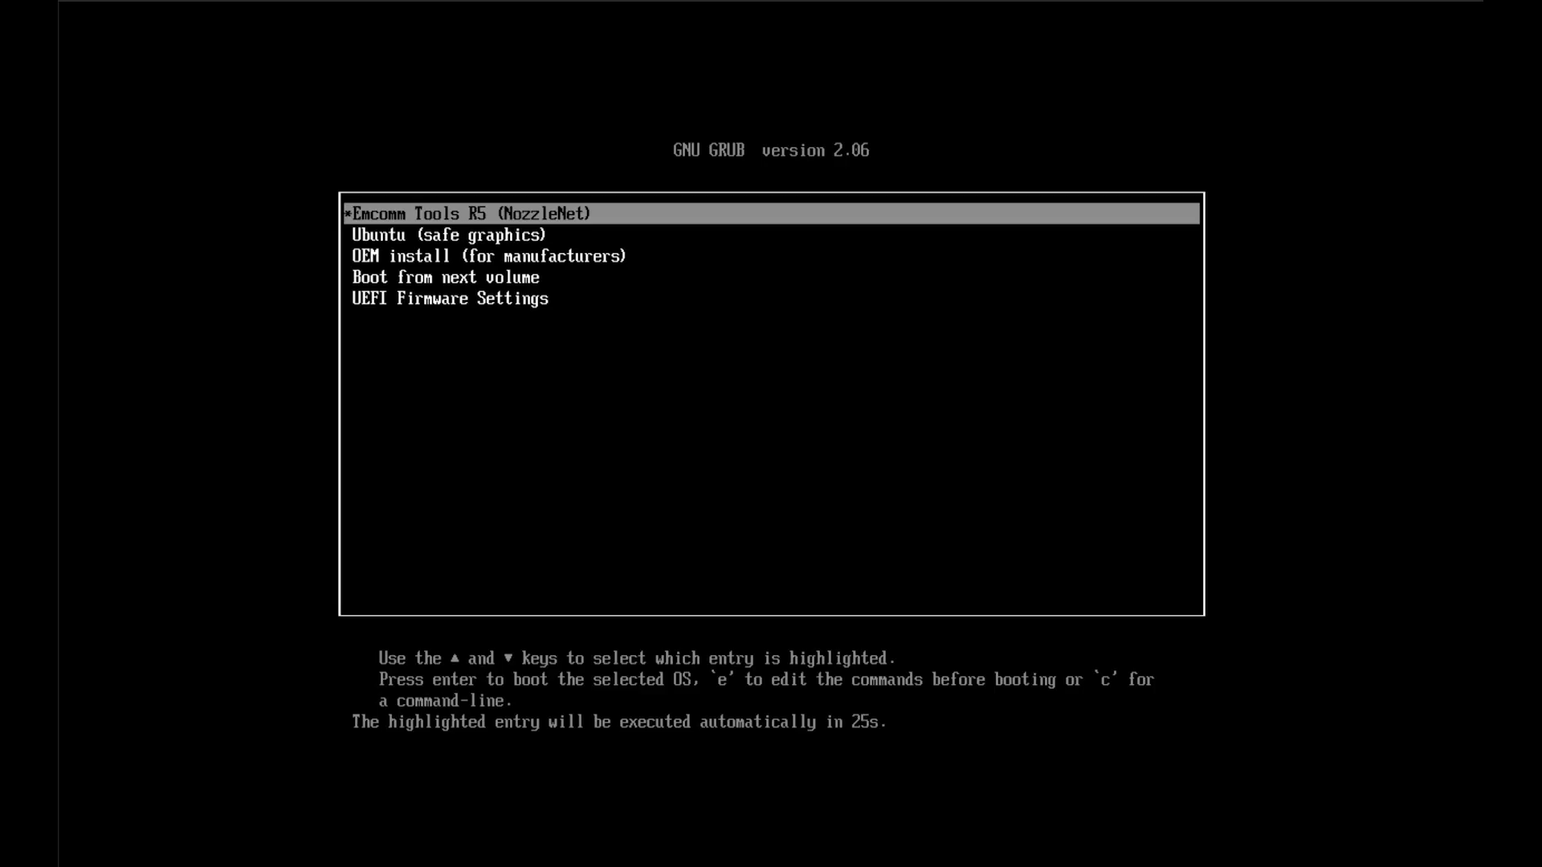
Boot the Emcomm Tools R5 (NozzleNet) GRUB entry immediately, skipping the countdown
{"action": "key", "text": "Return"}
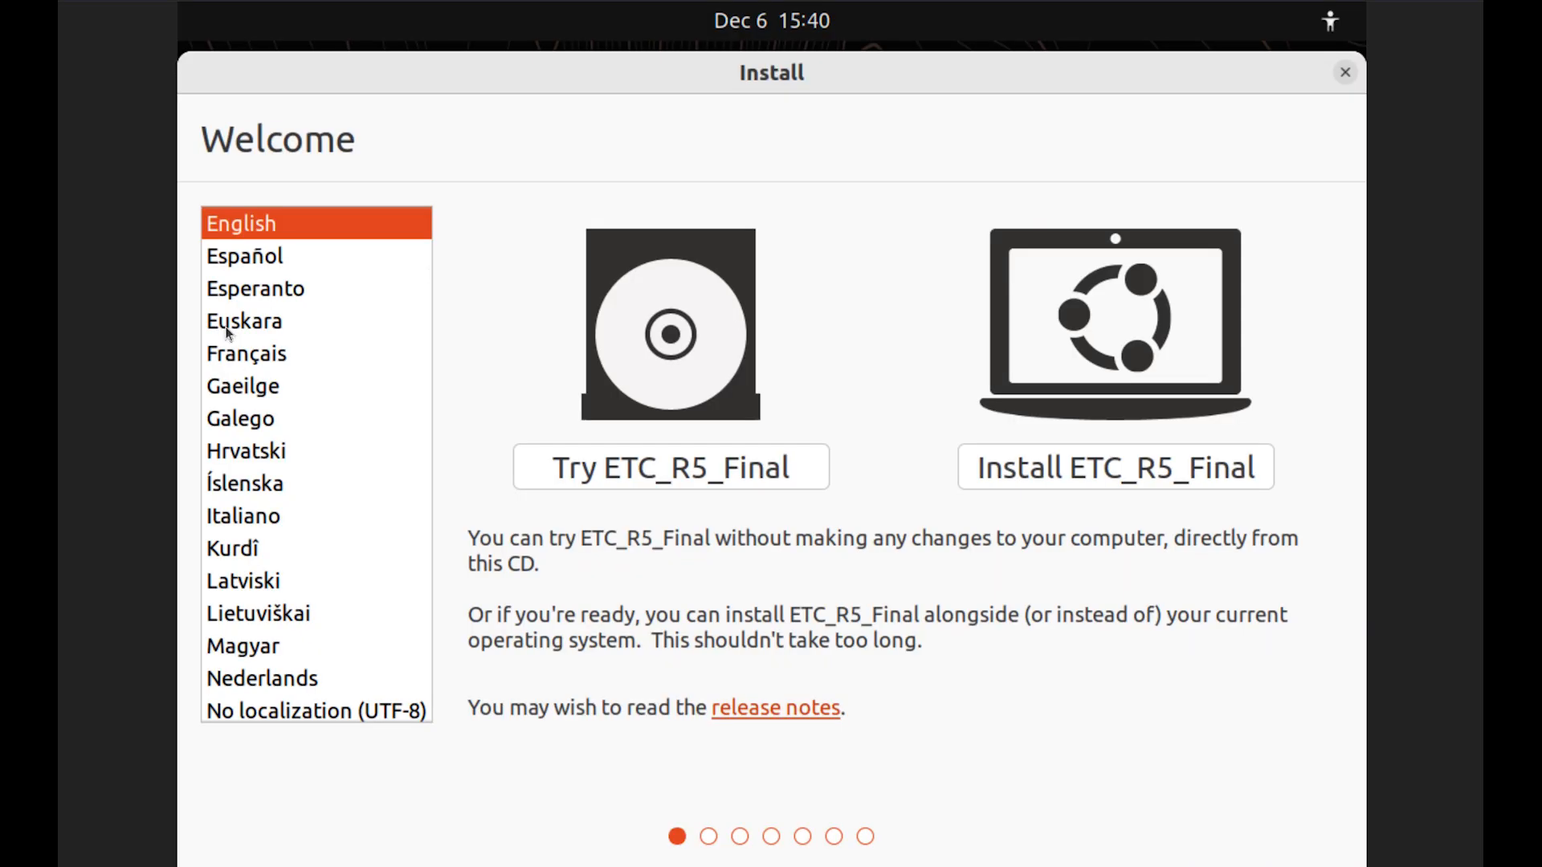
Start installing ETC_R5_Final with the default keyboard, no update downloads, and 'Something else' partitioning
{"action": "left_click", "coordinate": [989, 480]}
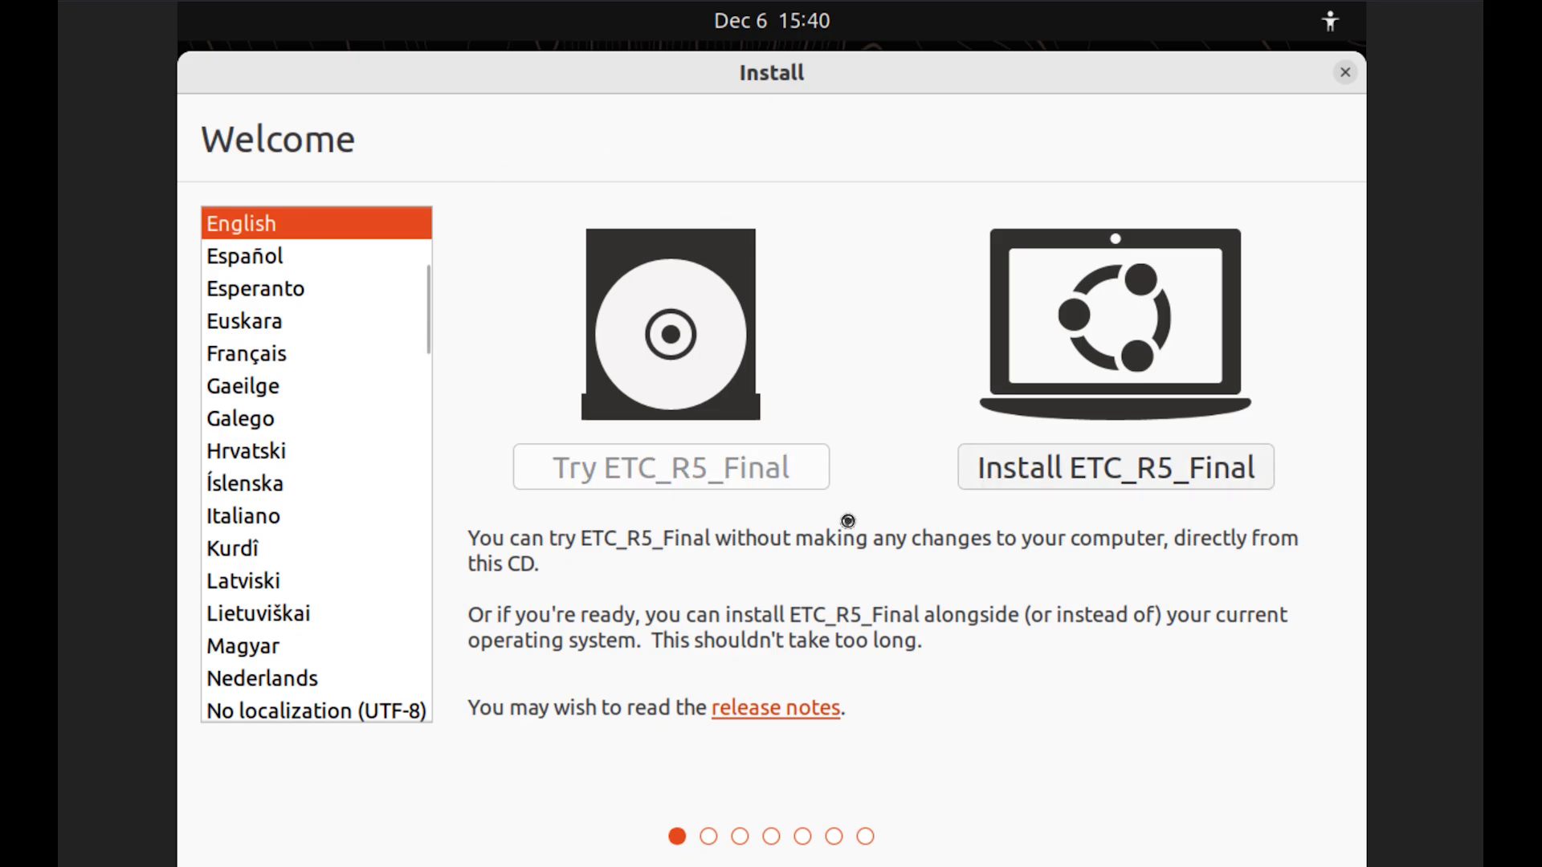
{"action": "left_click", "coordinate": [1248, 773]}
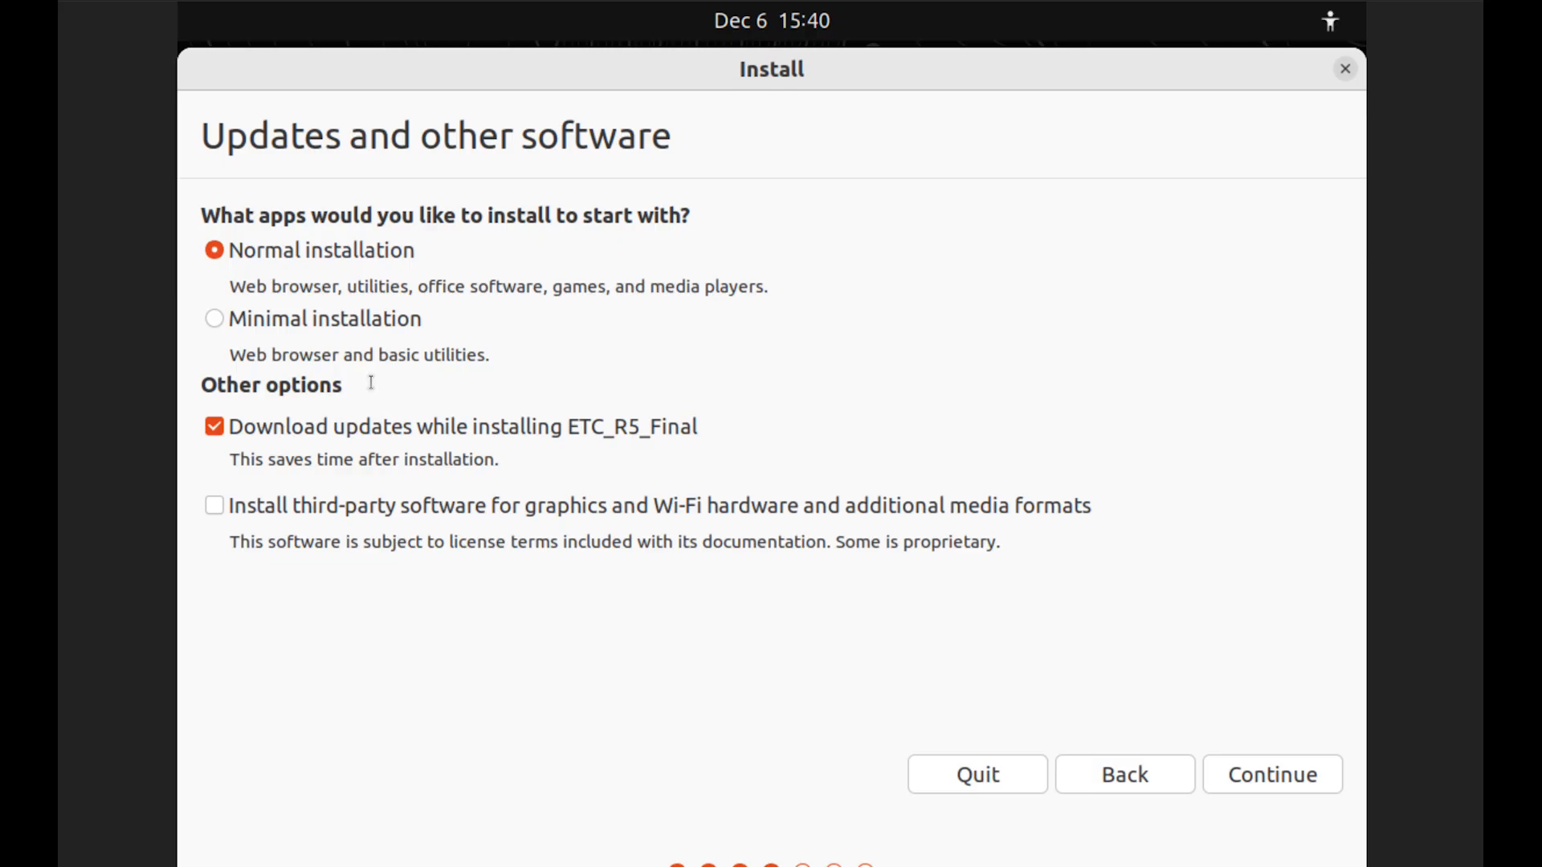
{"action": "left_click", "coordinate": [297, 435]}
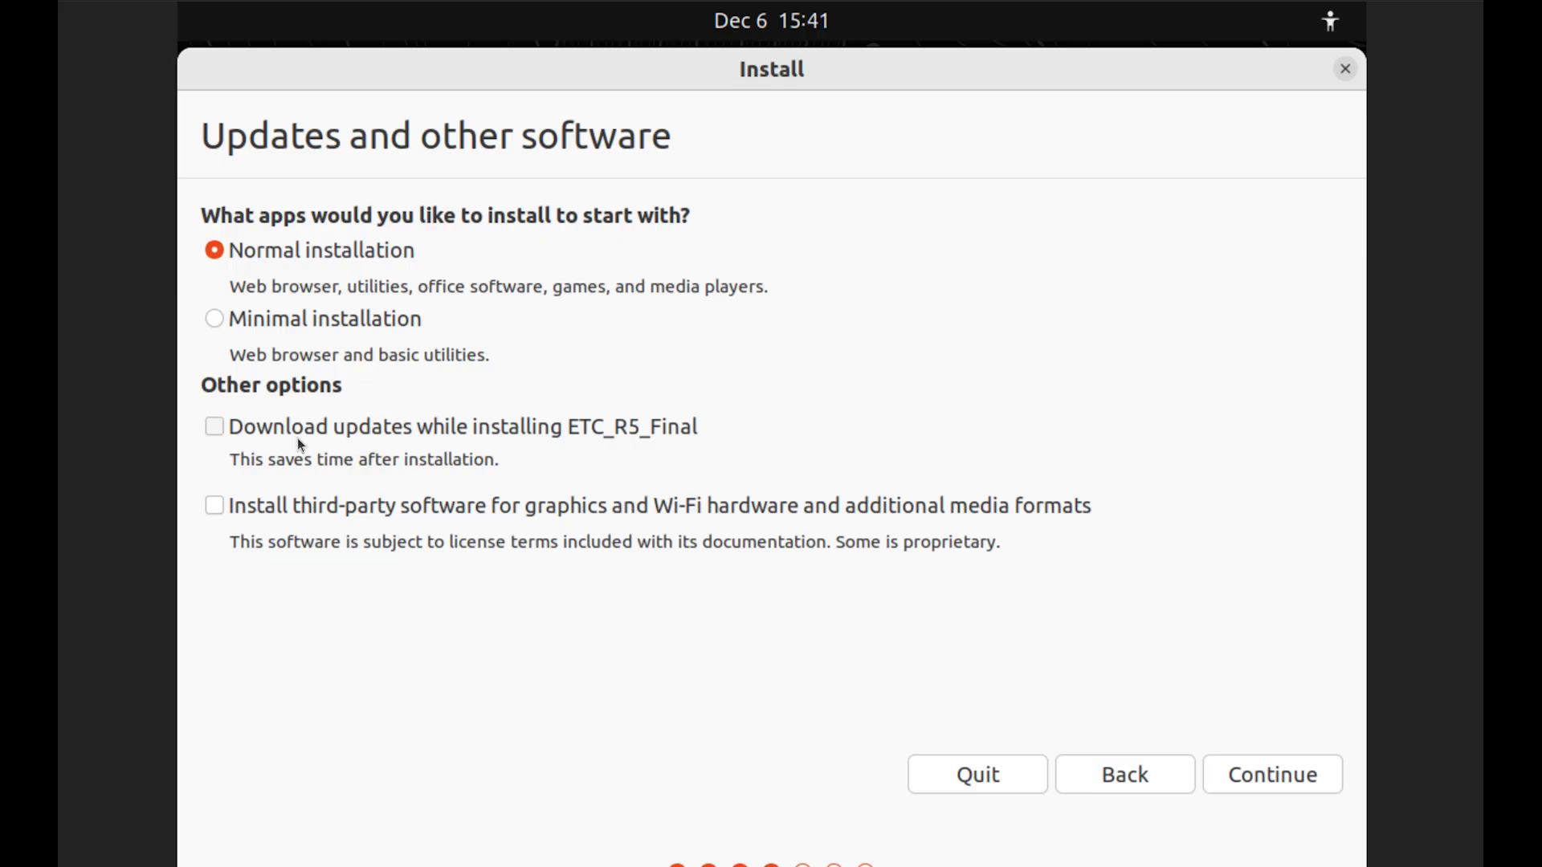
{"action": "left_click", "coordinate": [1222, 782]}
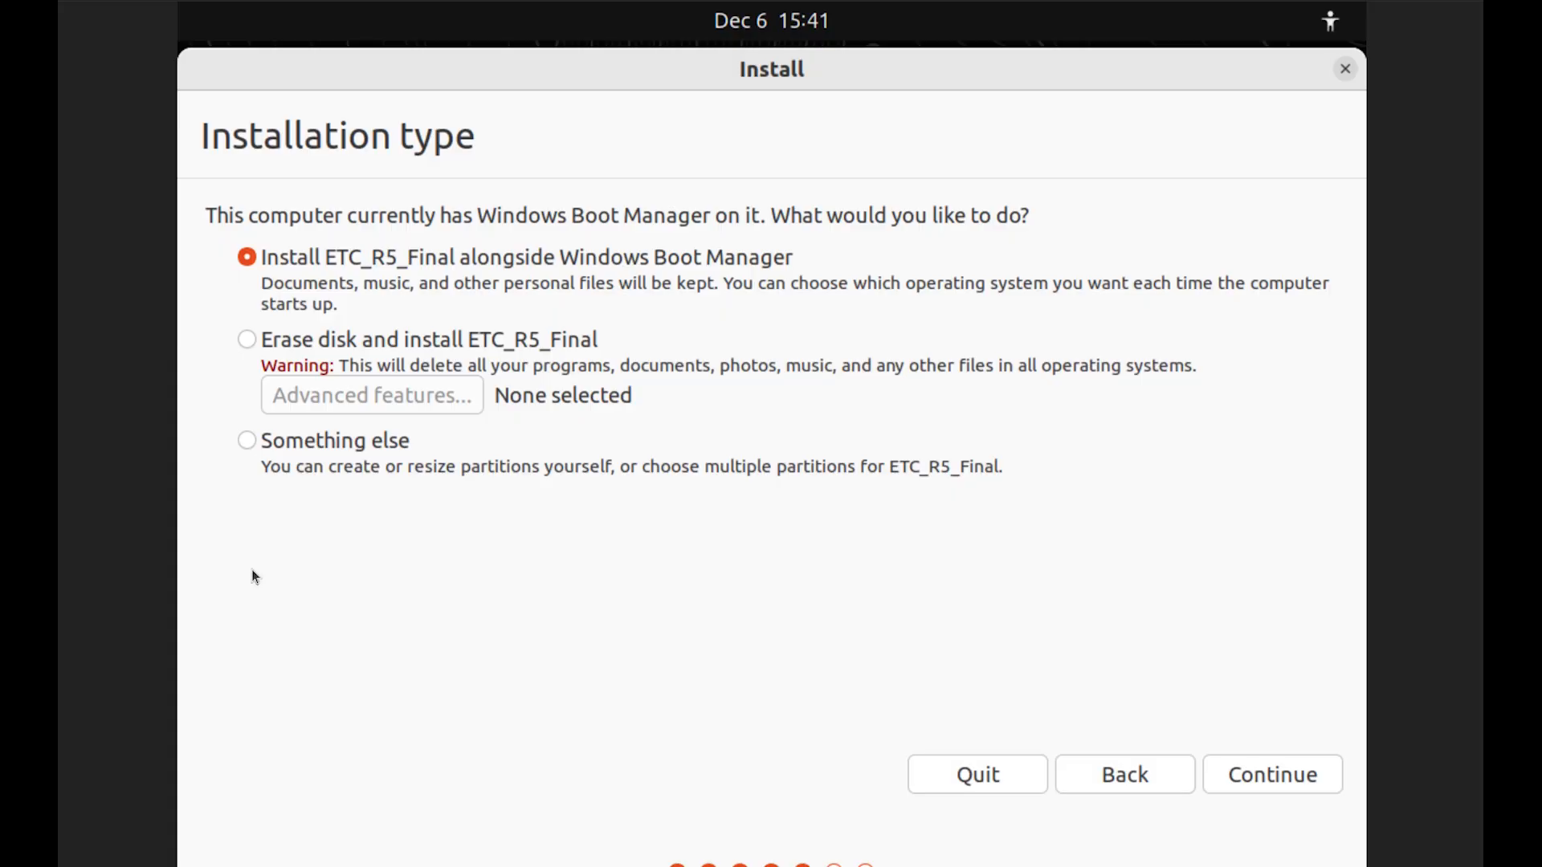
{"action": "left_click", "coordinate": [247, 440]}
{"action": "left_click", "coordinate": [1266, 775]}
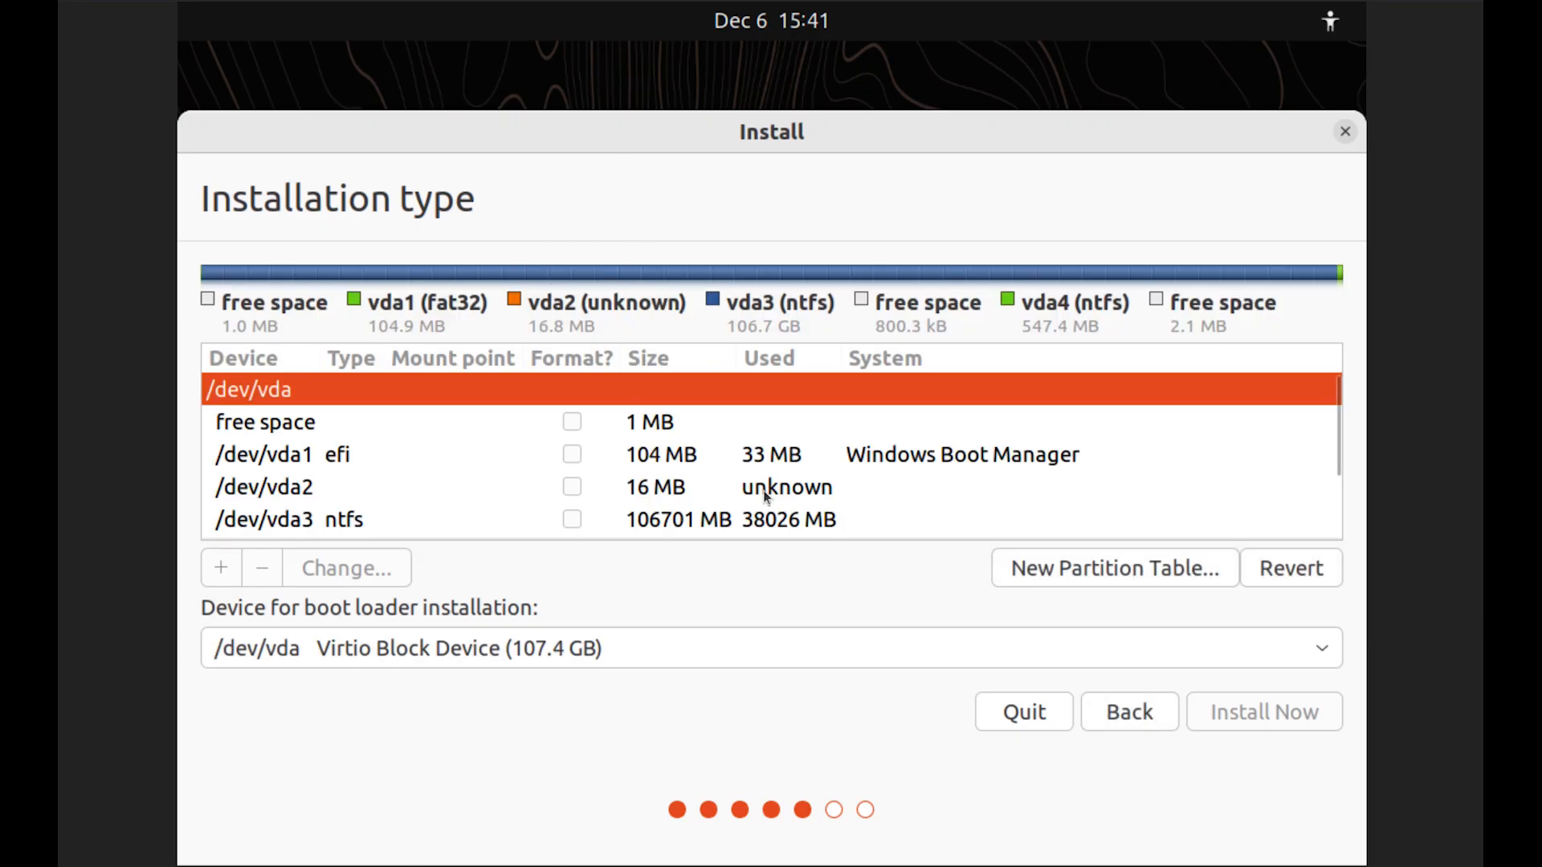
Scroll through the /dev/vda partition table and select the 547 MB /dev/vda4 NTFS partition
{"action": "left_click", "coordinate": [1337, 457]}
{"action": "mouse_move", "coordinate": [1337, 462]}
{"action": "left_mouse_down"}
{"action": "mouse_move", "coordinate": [1336, 534]}
{"action": "mouse_move", "coordinate": [1325, 428]}
{"action": "mouse_move", "coordinate": [1337, 546]}
{"action": "mouse_move", "coordinate": [1331, 467]}
{"action": "mouse_move", "coordinate": [1329, 492]}
{"action": "left_mouse_up"}
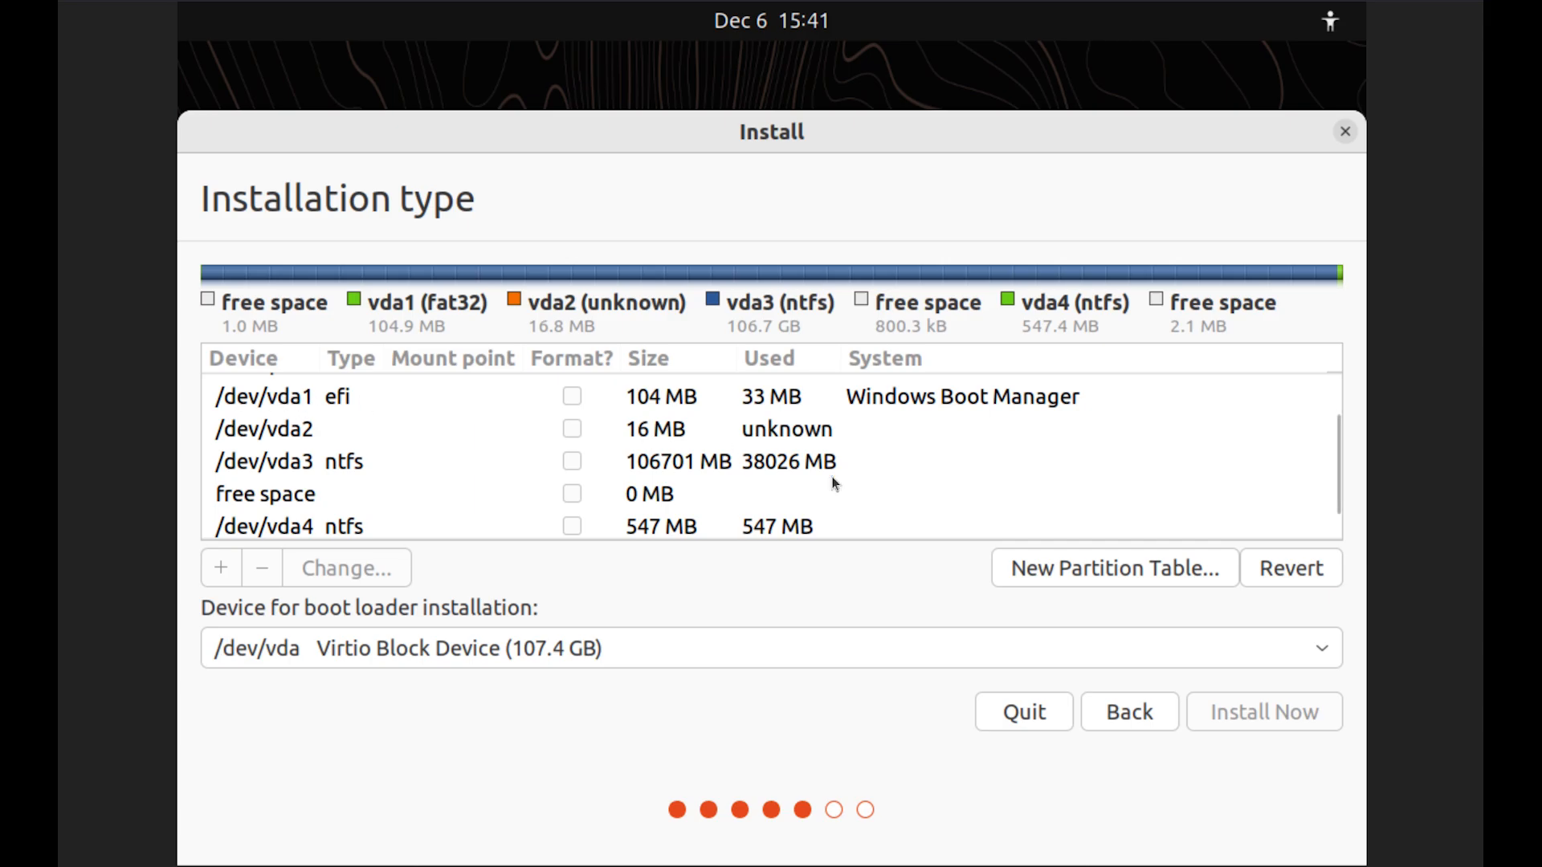
{"action": "mouse_move", "coordinate": [1334, 473]}
{"action": "left_mouse_down"}
{"action": "mouse_move", "coordinate": [1338, 499]}
{"action": "mouse_move", "coordinate": [1335, 456]}
{"action": "left_mouse_up"}
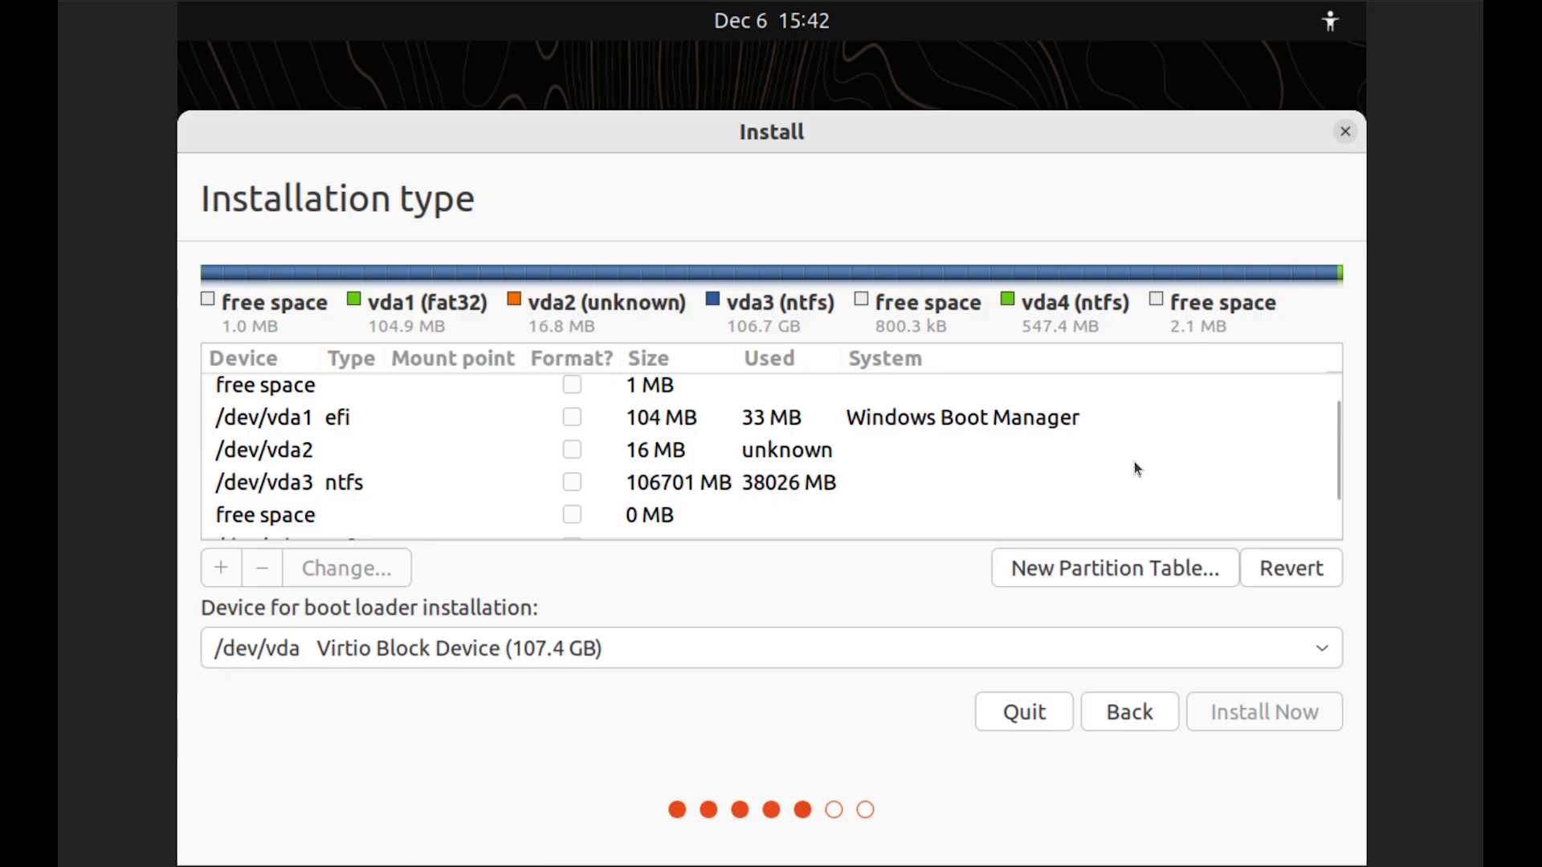
{"action": "left_click_drag", "start_coordinate": [1337, 447], "coordinate": [1338, 493]}
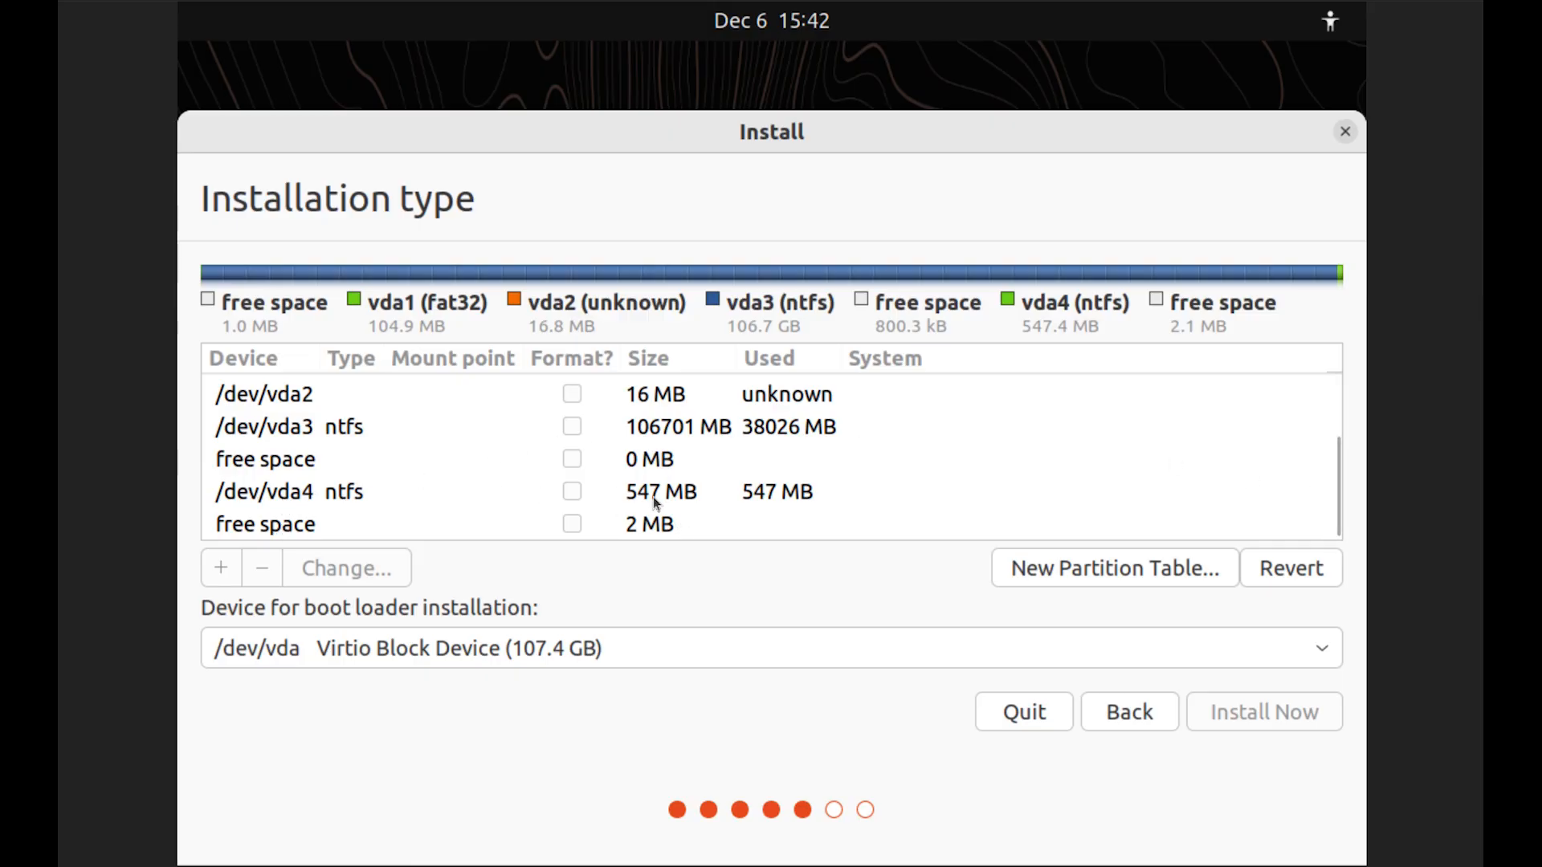
{"action": "left_click", "coordinate": [339, 492]}
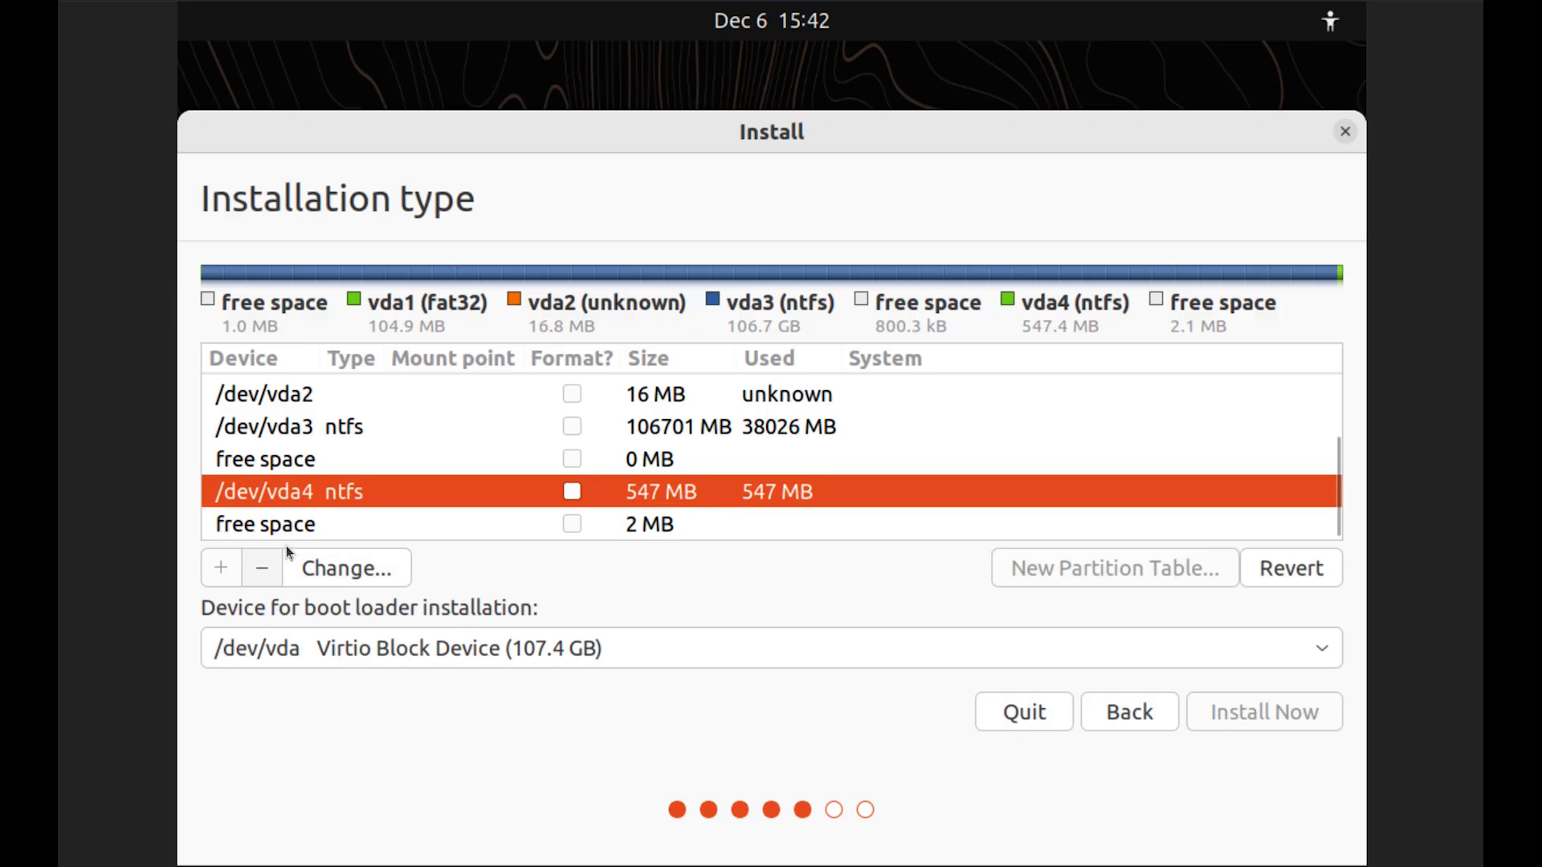
{"action": "left_click", "coordinate": [264, 570]}
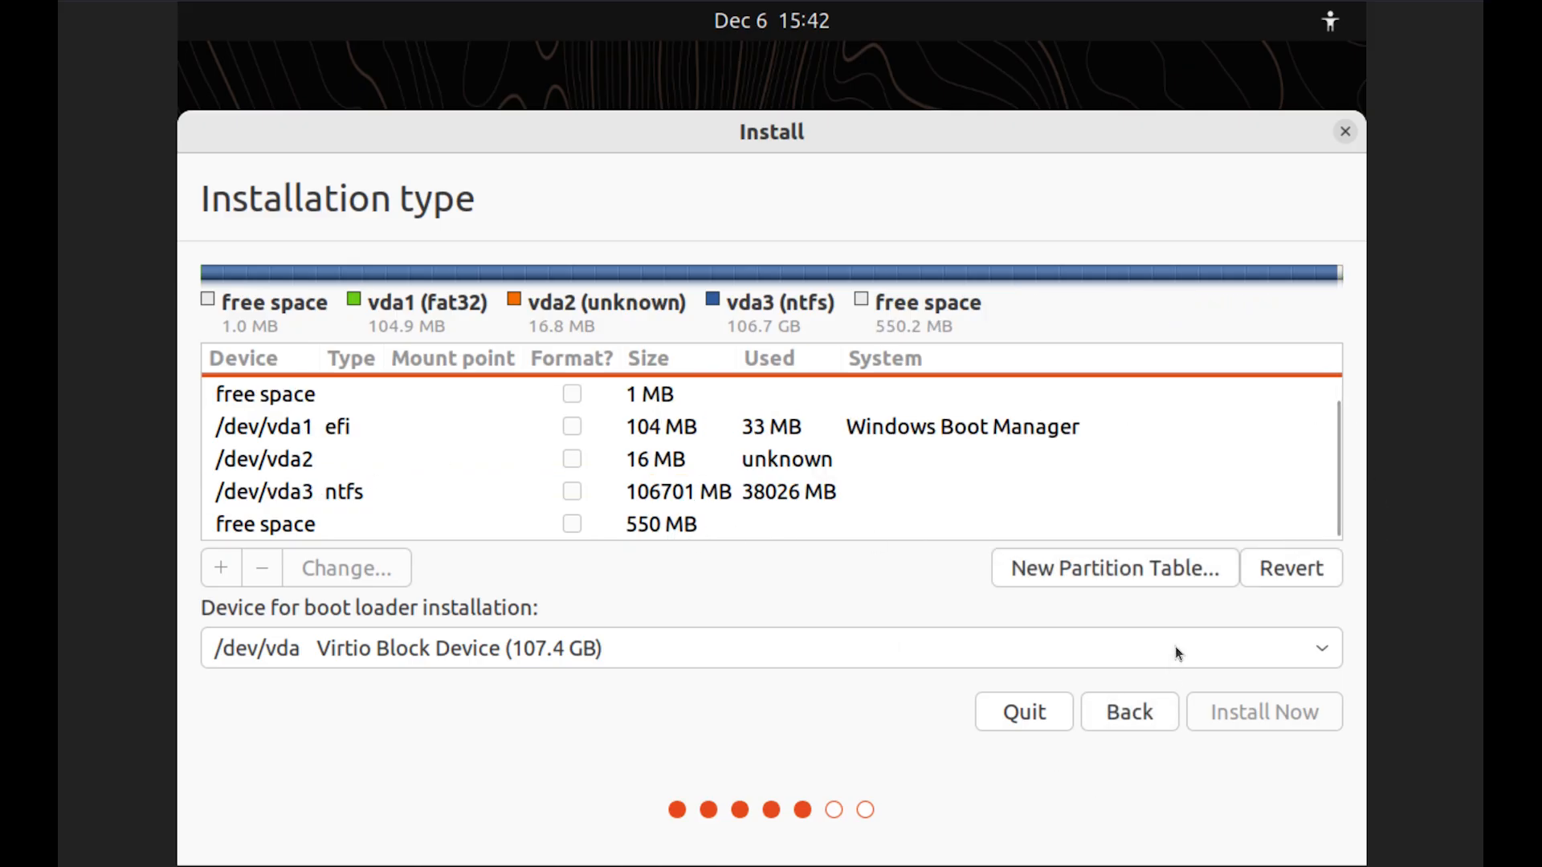
{"action": "left_click", "coordinate": [1273, 575]}
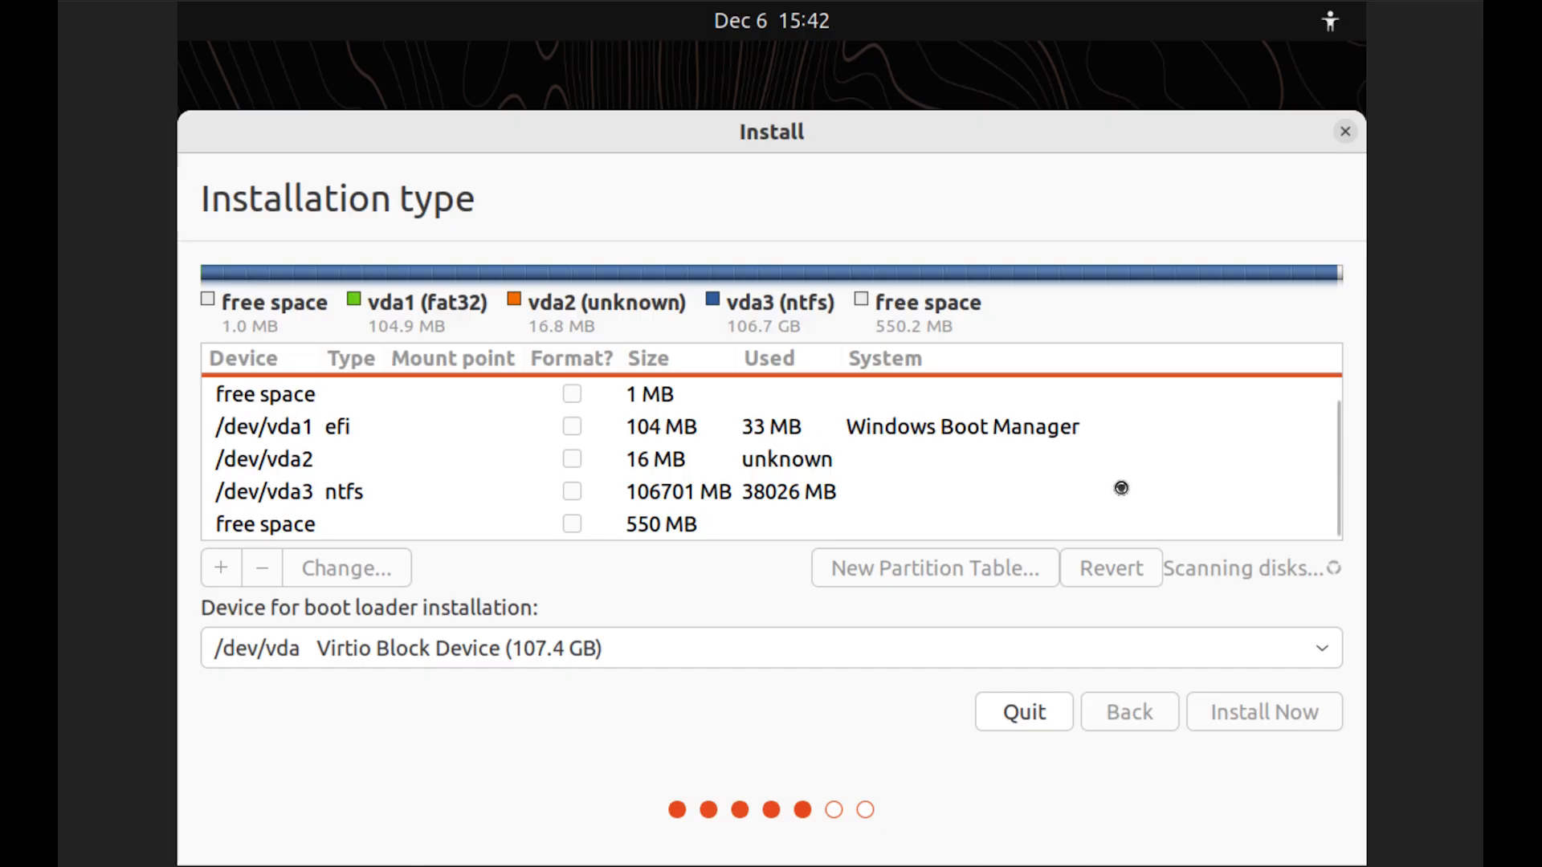
{"action": "scroll", "coordinate": [1337, 503], "scroll_direction": "down", "scroll_amount": 2}
{"action": "left_click_drag", "start_coordinate": [1337, 504], "coordinate": [1333, 469]}
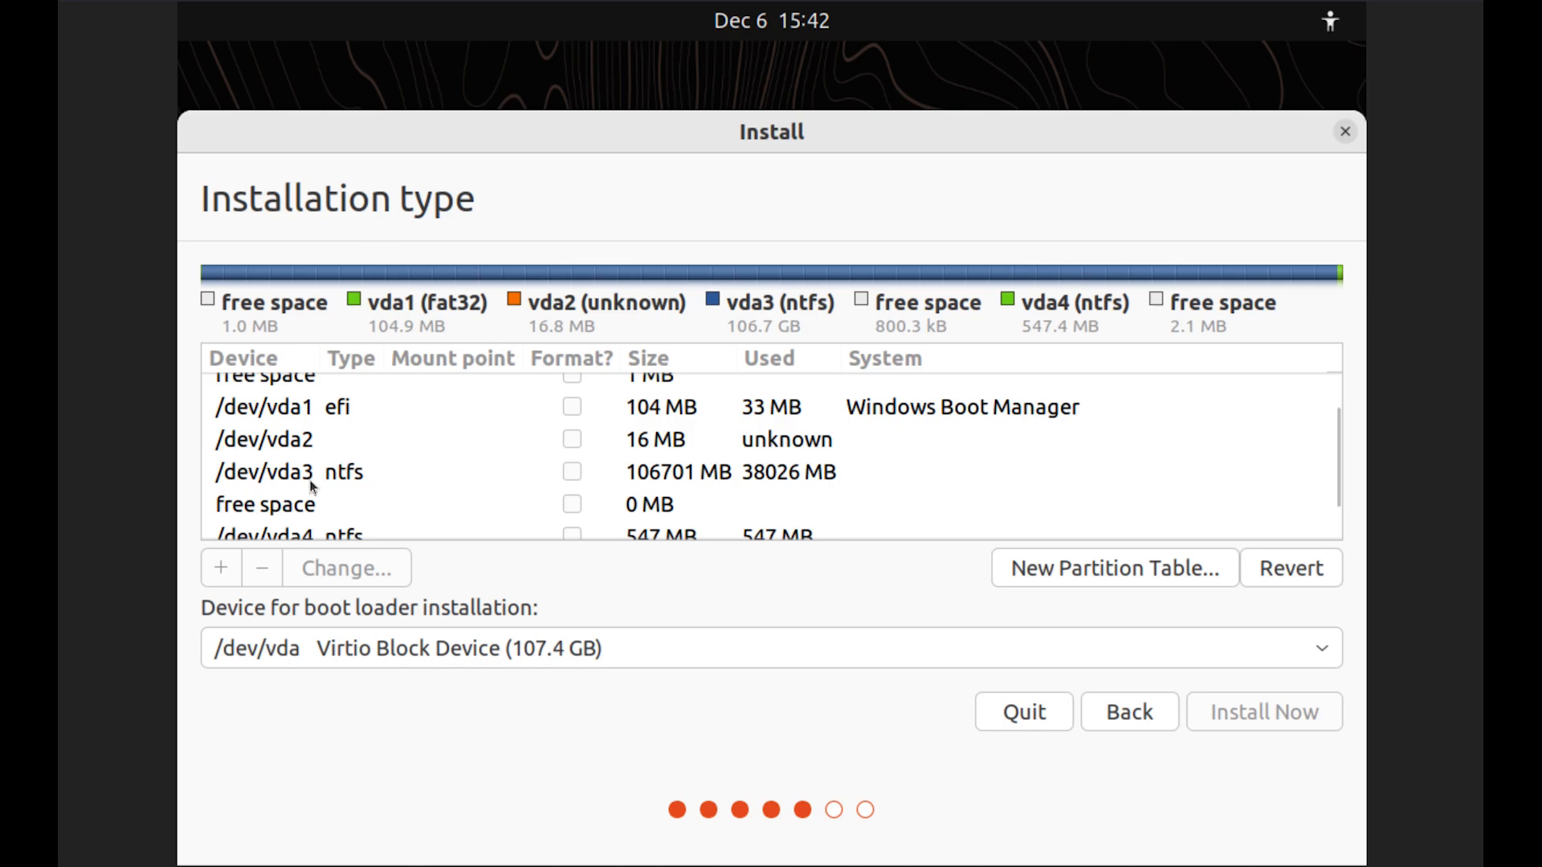
Set the /dev/vda3 NTFS partition's size to 50000 MB in its Change dialog
{"action": "left_click", "coordinate": [336, 477]}
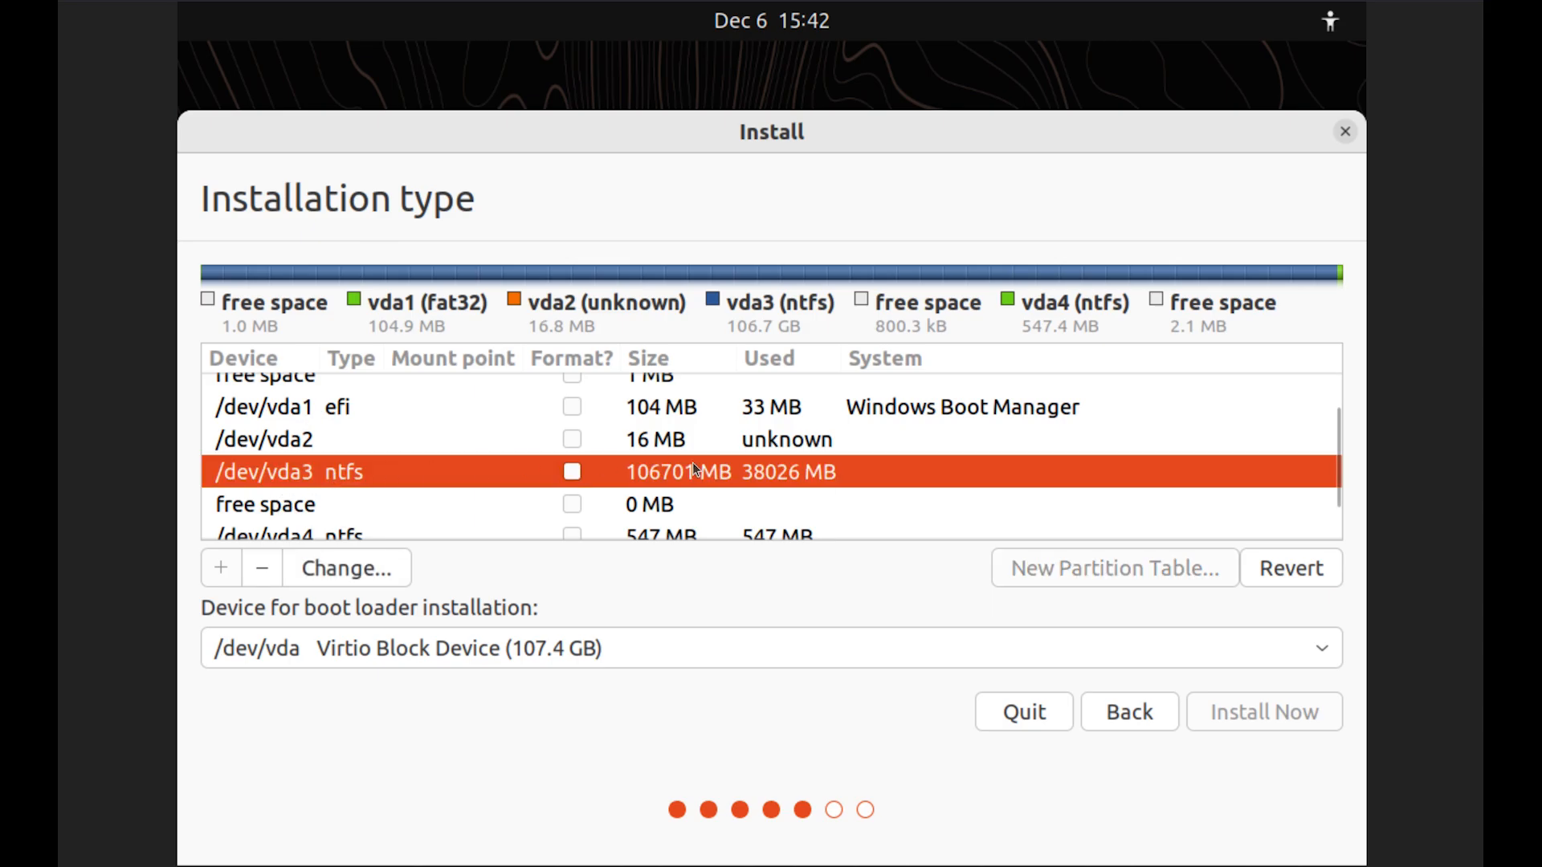
{"action": "left_click", "coordinate": [354, 564]}
{"action": "left_click_drag", "start_coordinate": [640, 358], "coordinate": [974, 338]}
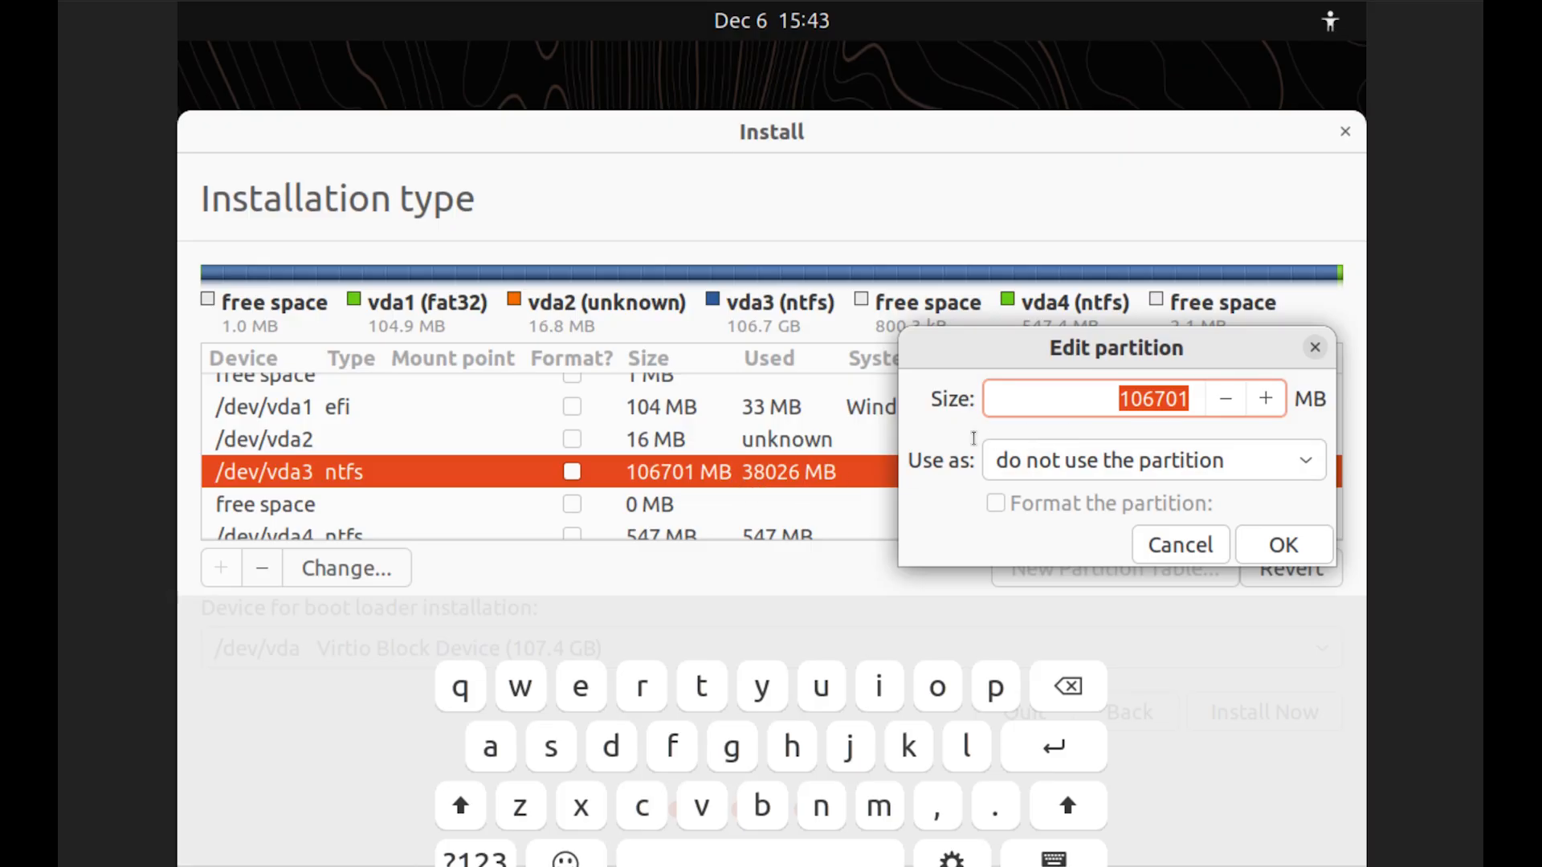
{"action": "type", "text": "50000"}
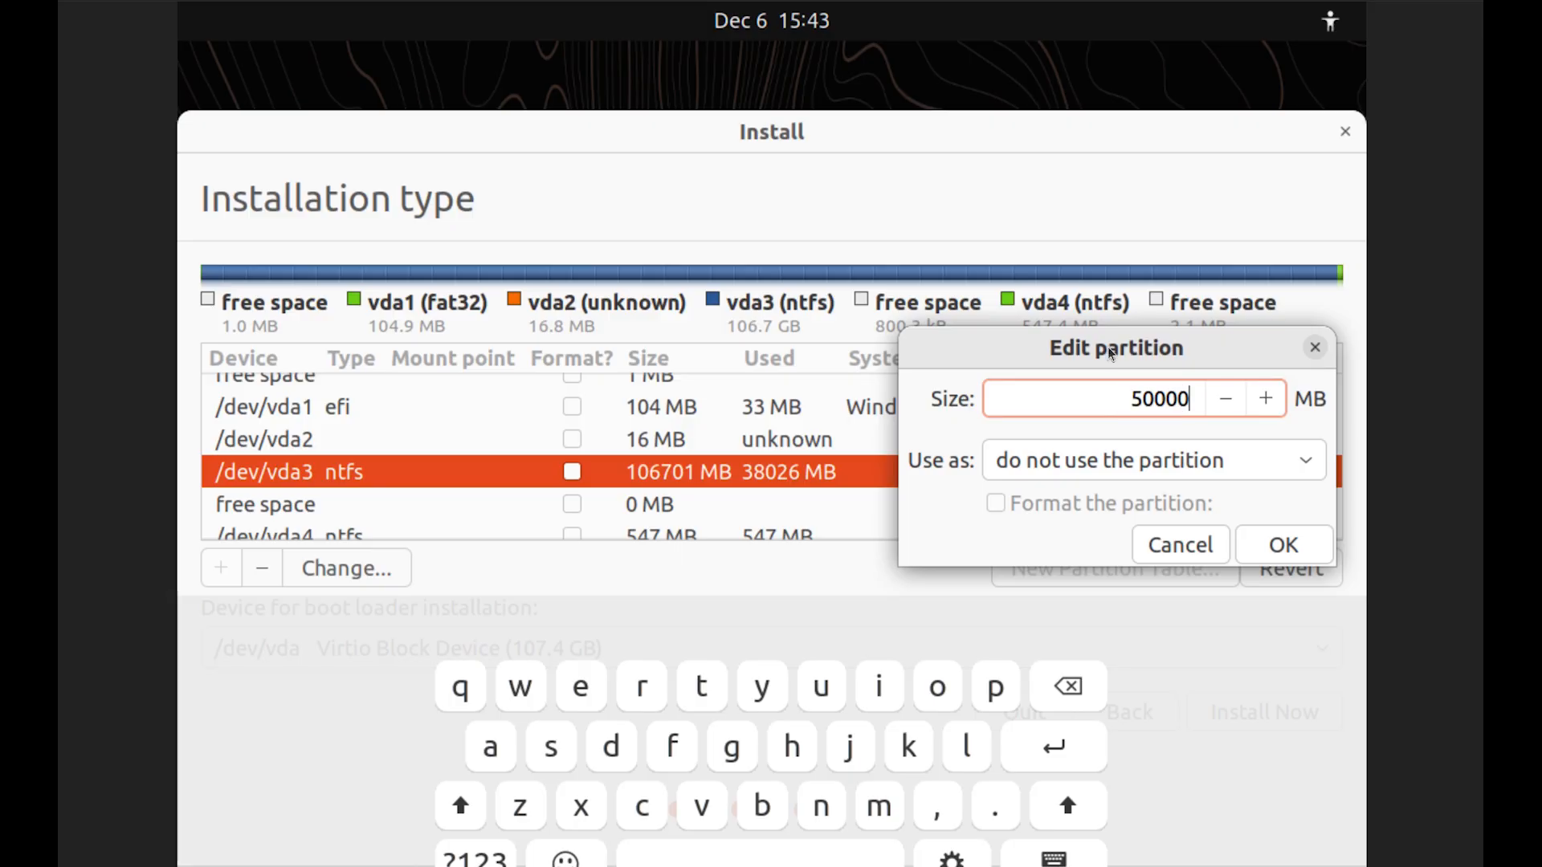
{"action": "left_click_drag", "start_coordinate": [1122, 352], "coordinate": [1089, 317]}
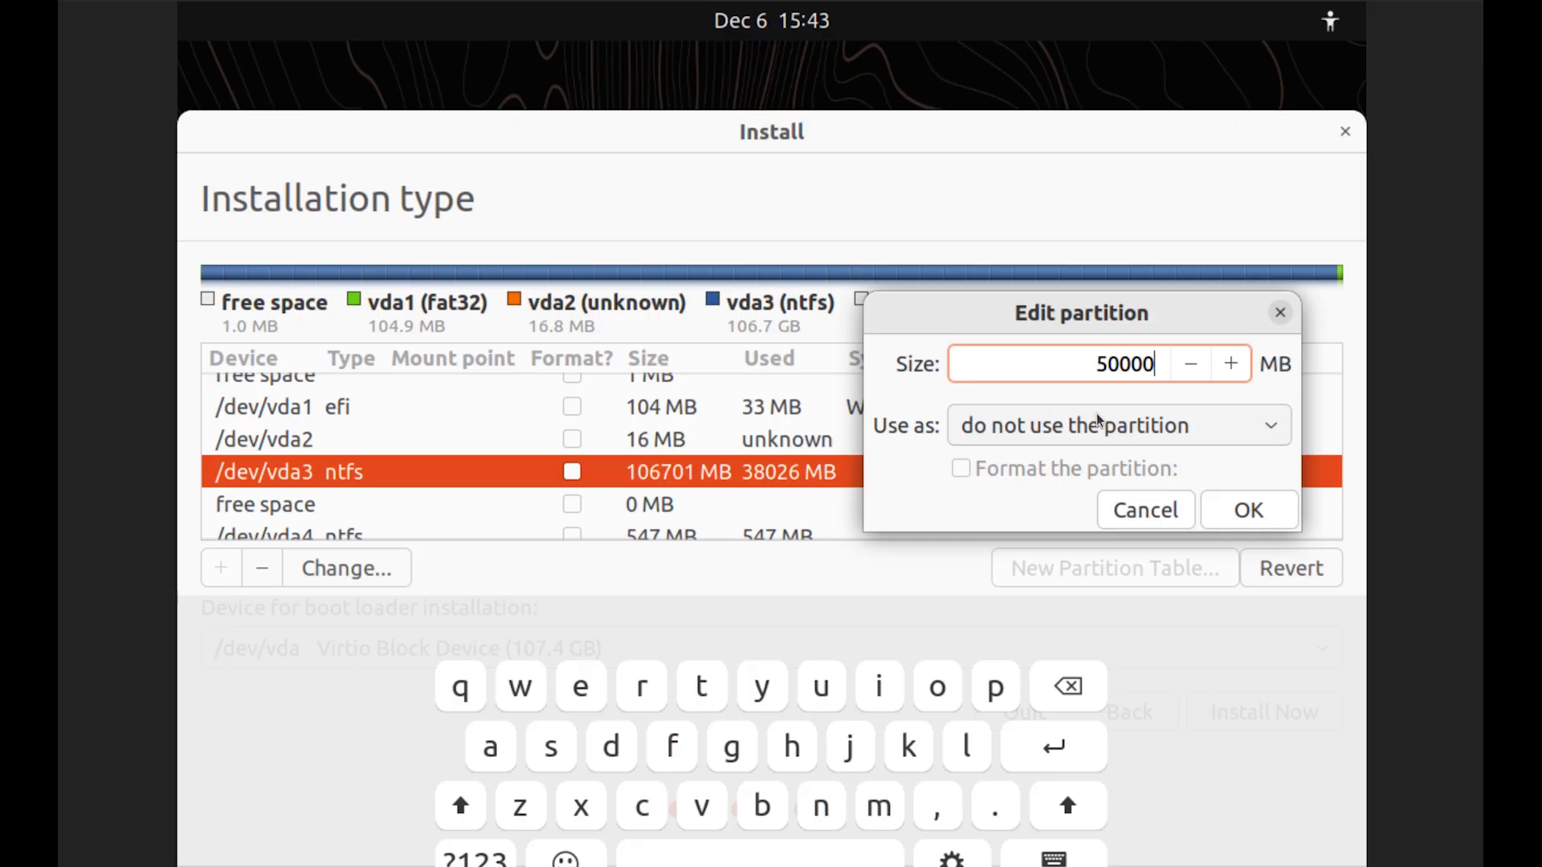
{"action": "left_click", "coordinate": [1249, 431]}
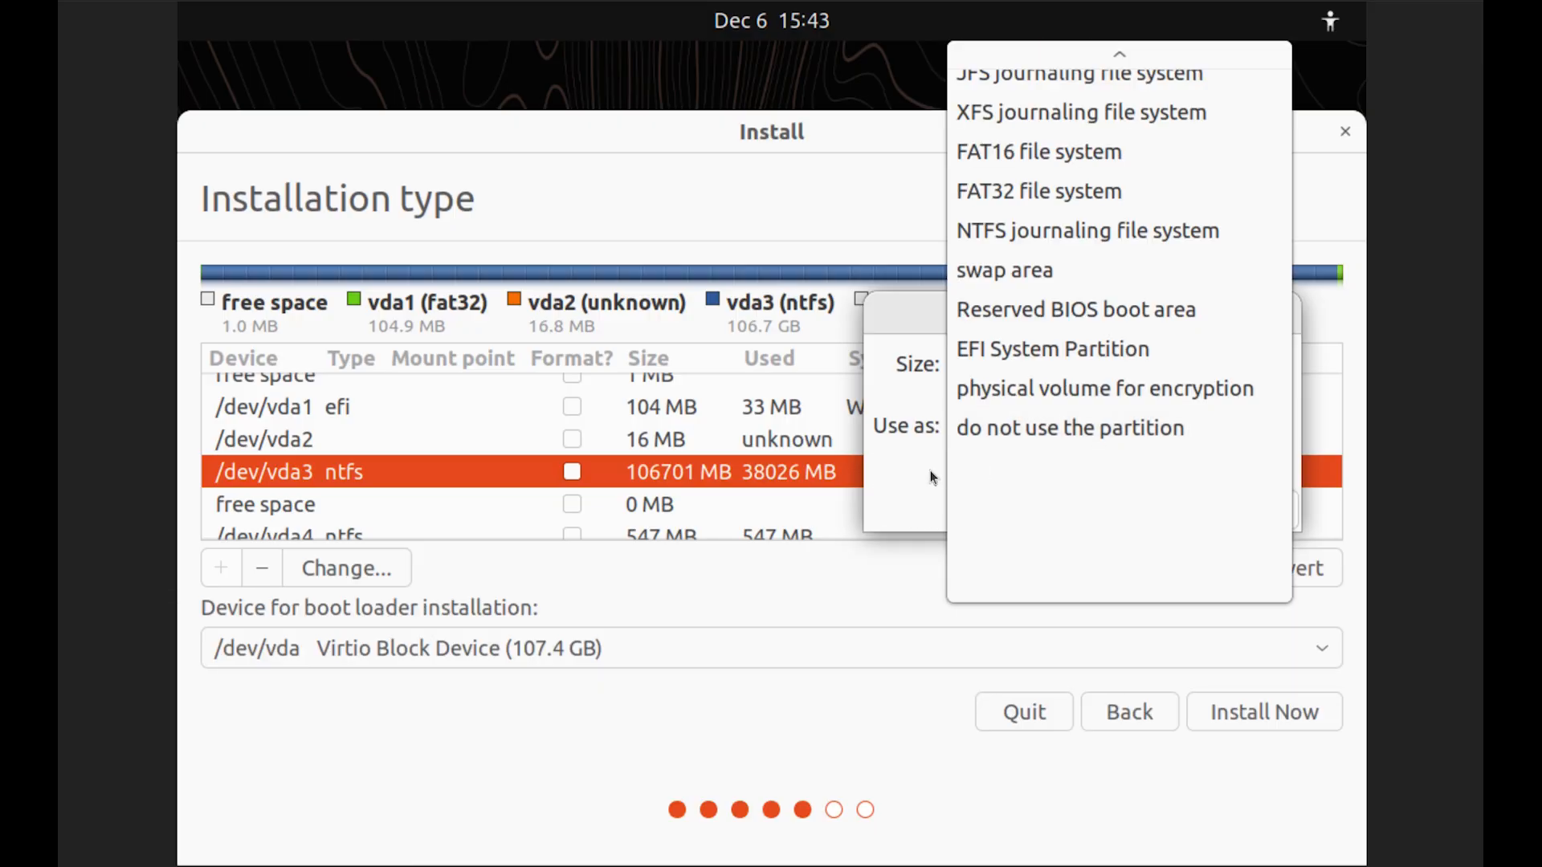
{"action": "left_click", "coordinate": [953, 464]}
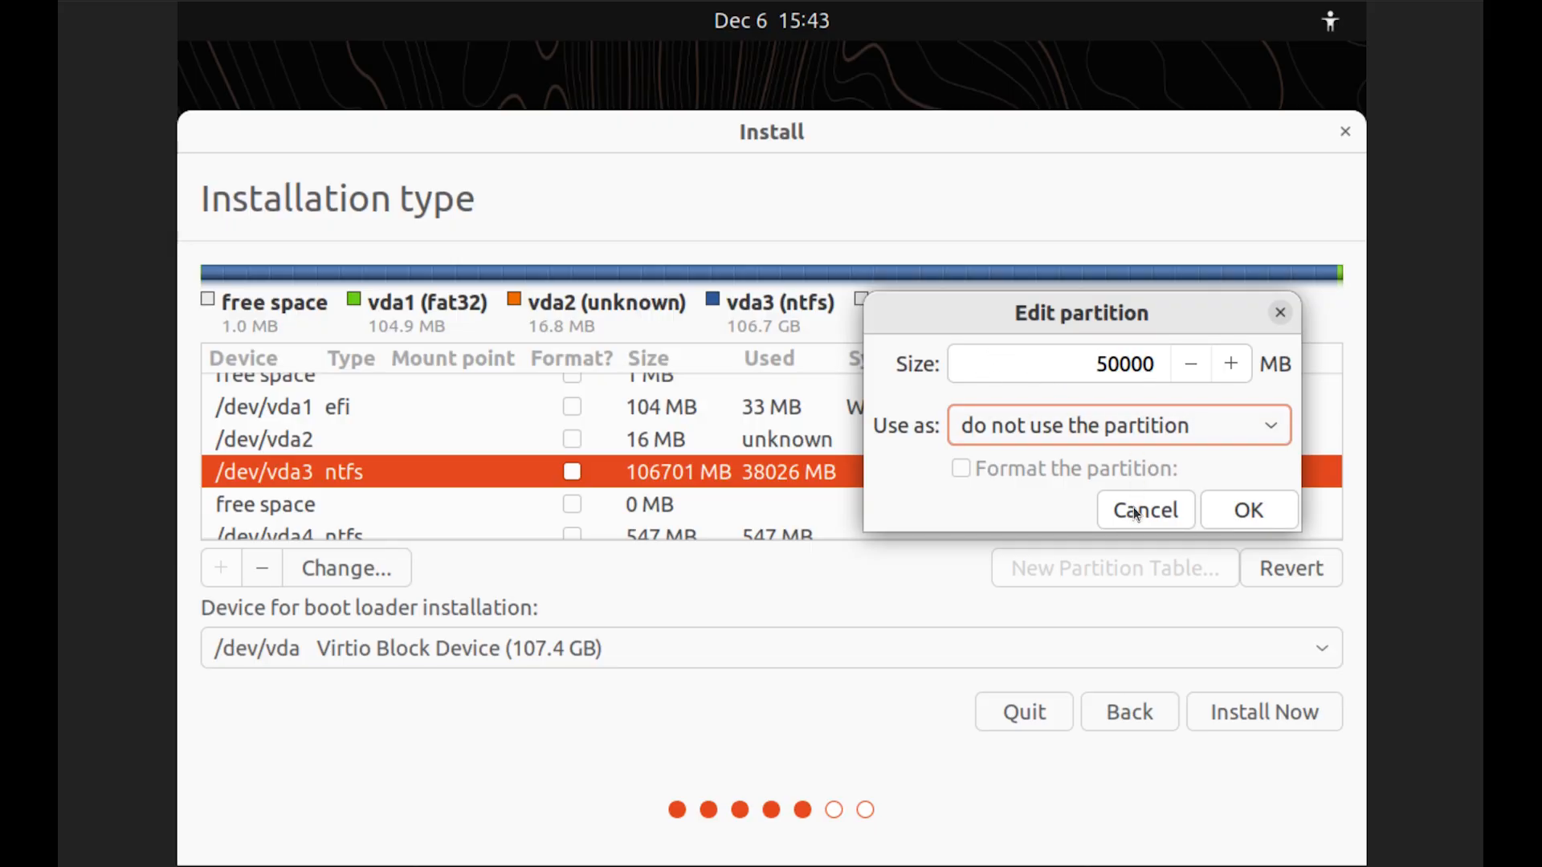
{"action": "left_click", "coordinate": [1247, 511]}
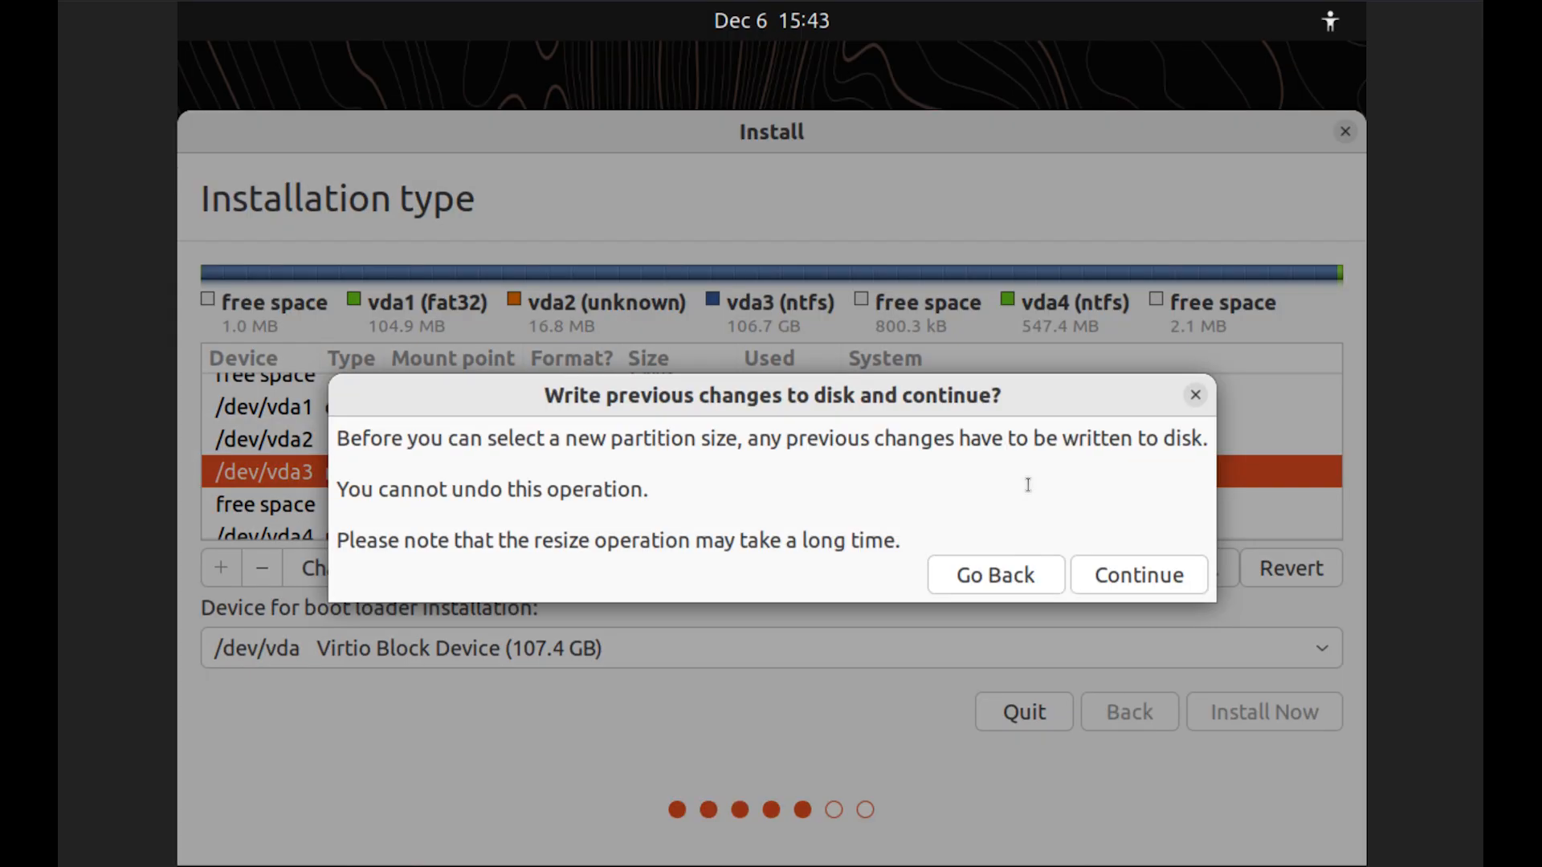
Confirm writing the resize of /dev/vda3, then select the resulting 56702 MB free space
{"action": "left_click", "coordinate": [1121, 576]}
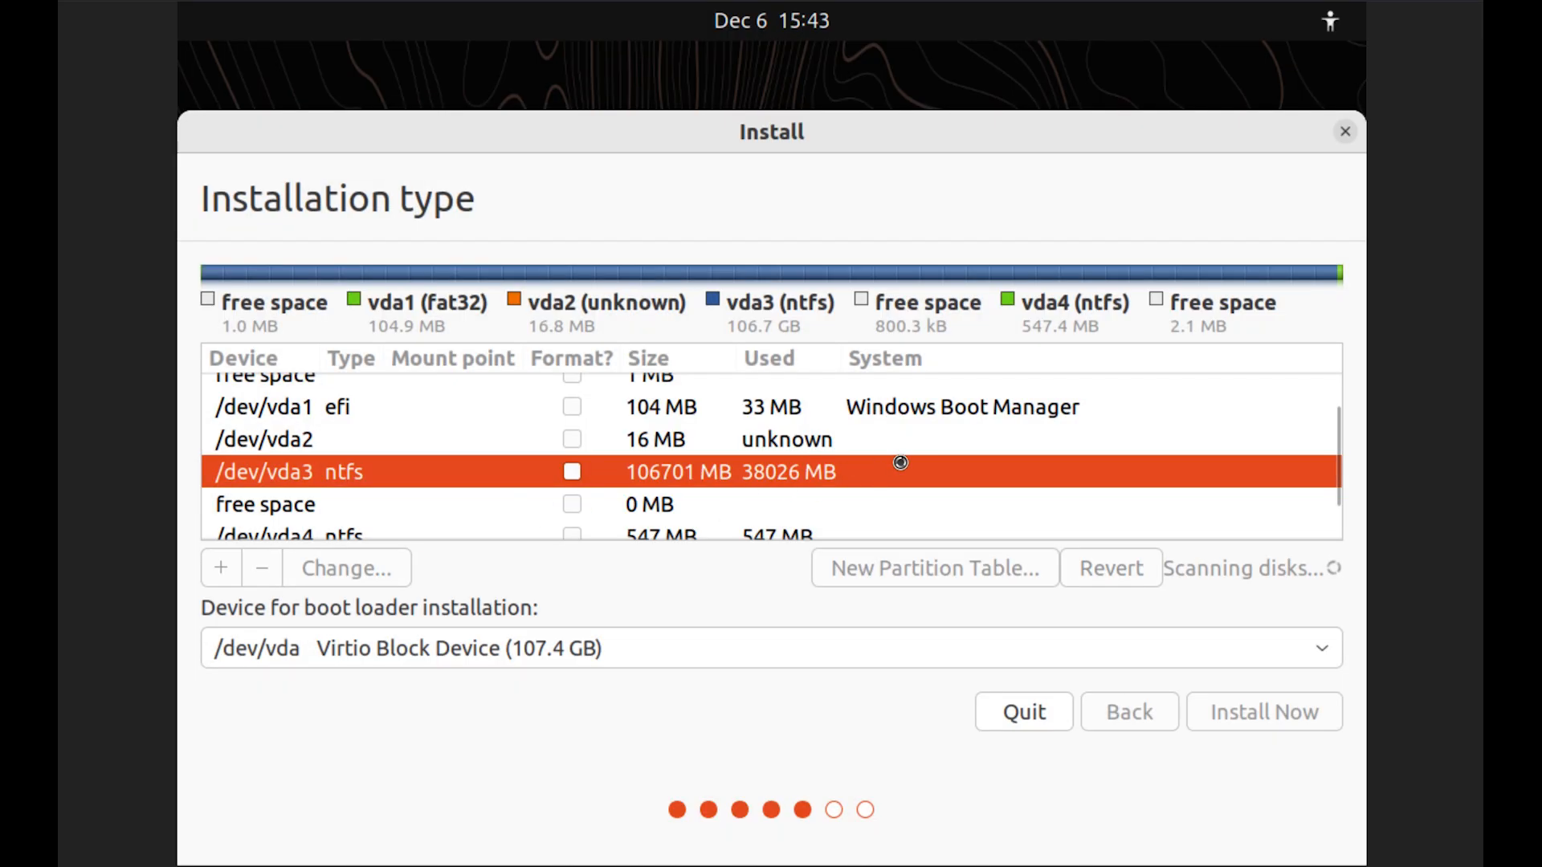
{"action": "left_click_drag", "start_coordinate": [1338, 440], "coordinate": [1343, 484]}
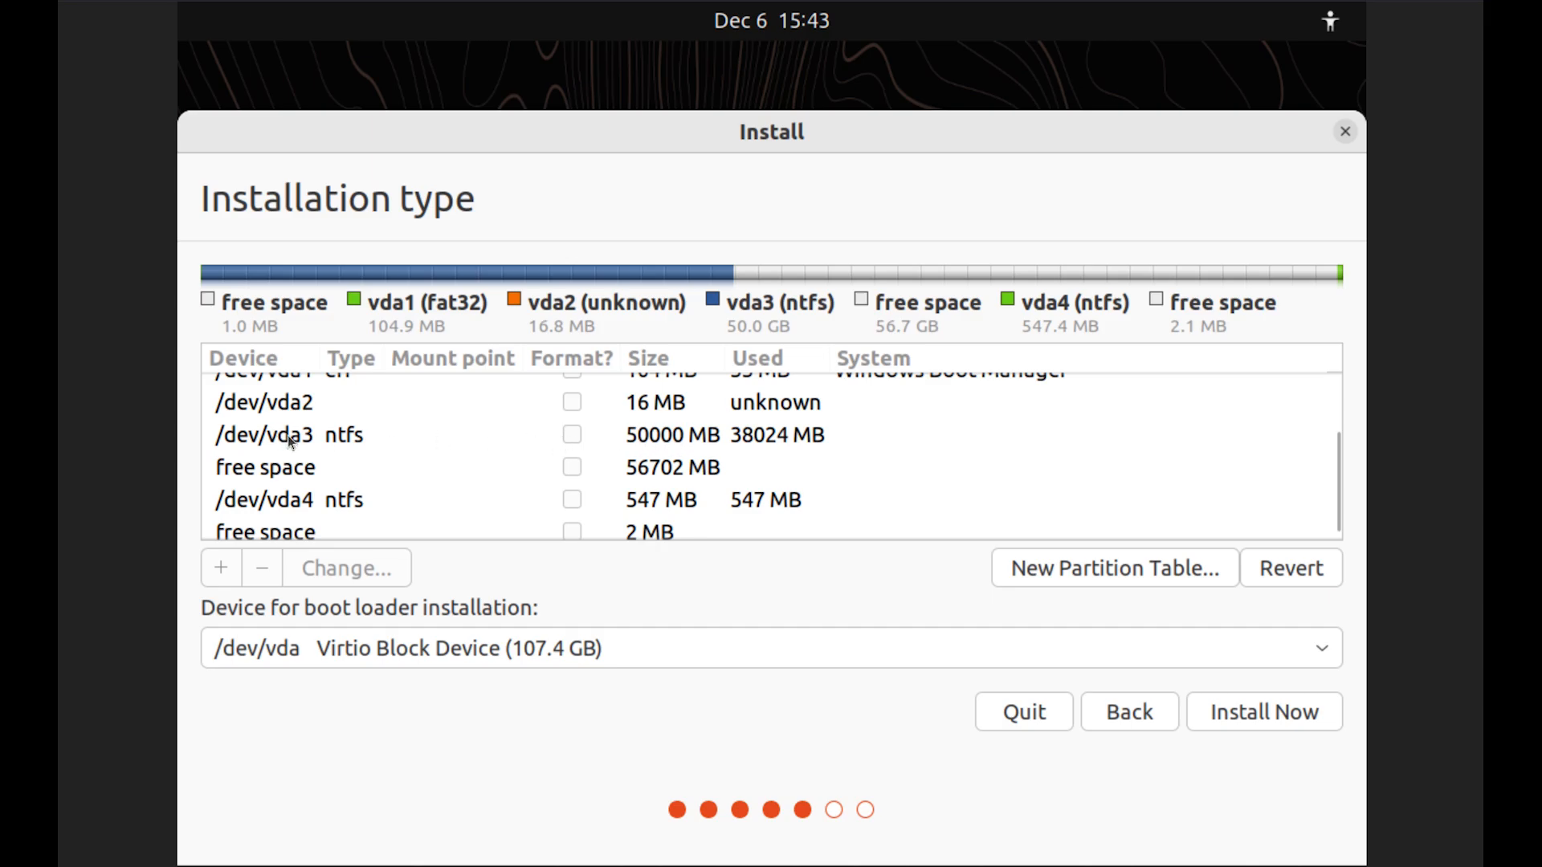
{"action": "left_click", "coordinate": [238, 470]}
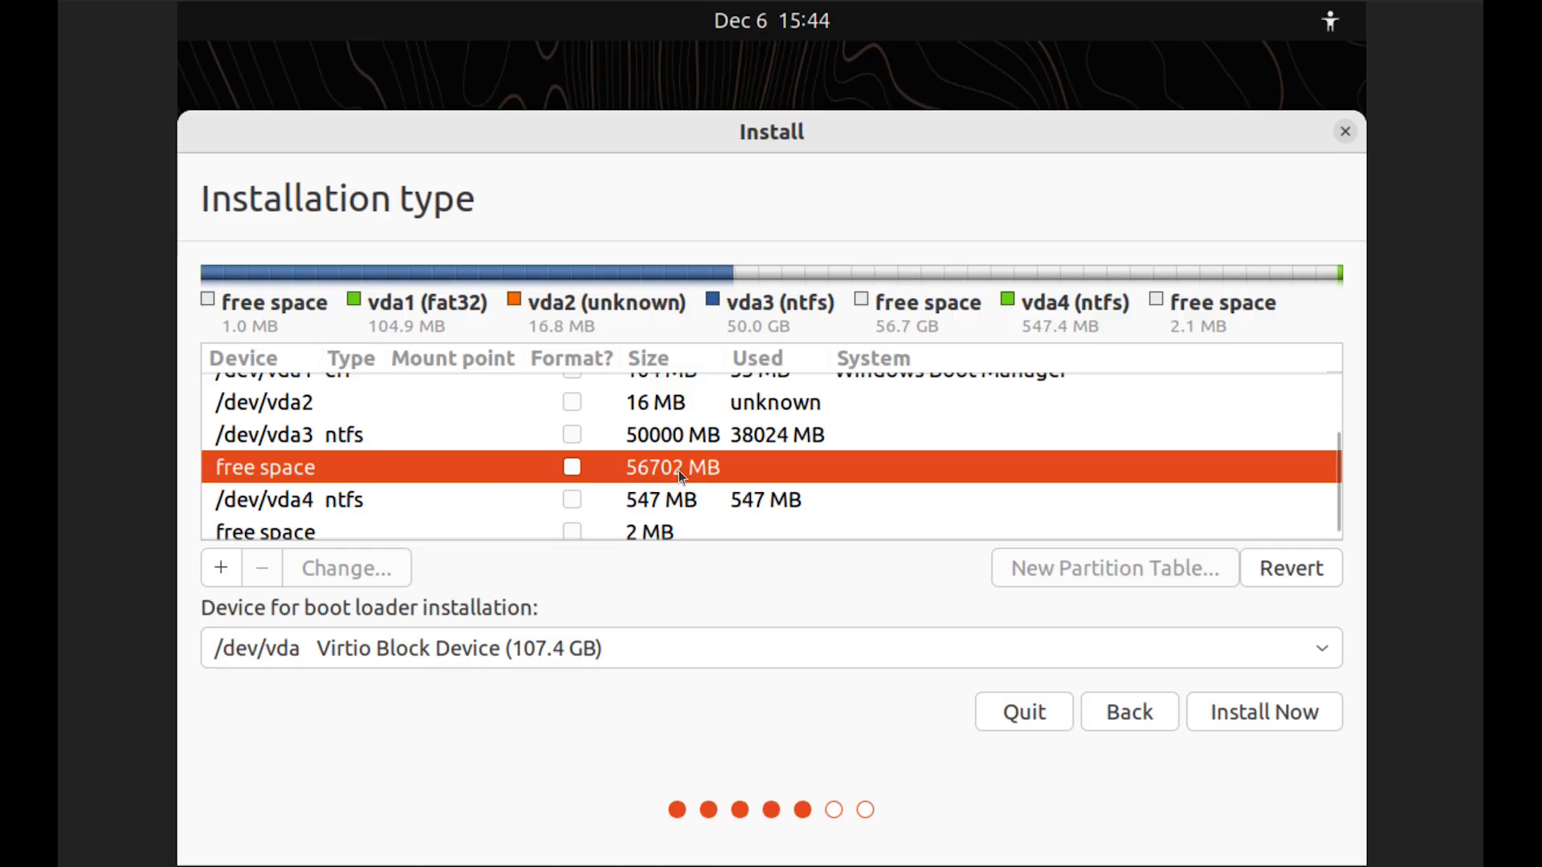
Create a primary Ext4 partition in the 56702 MB free space with mount point /
{"action": "left_click", "coordinate": [221, 568]}
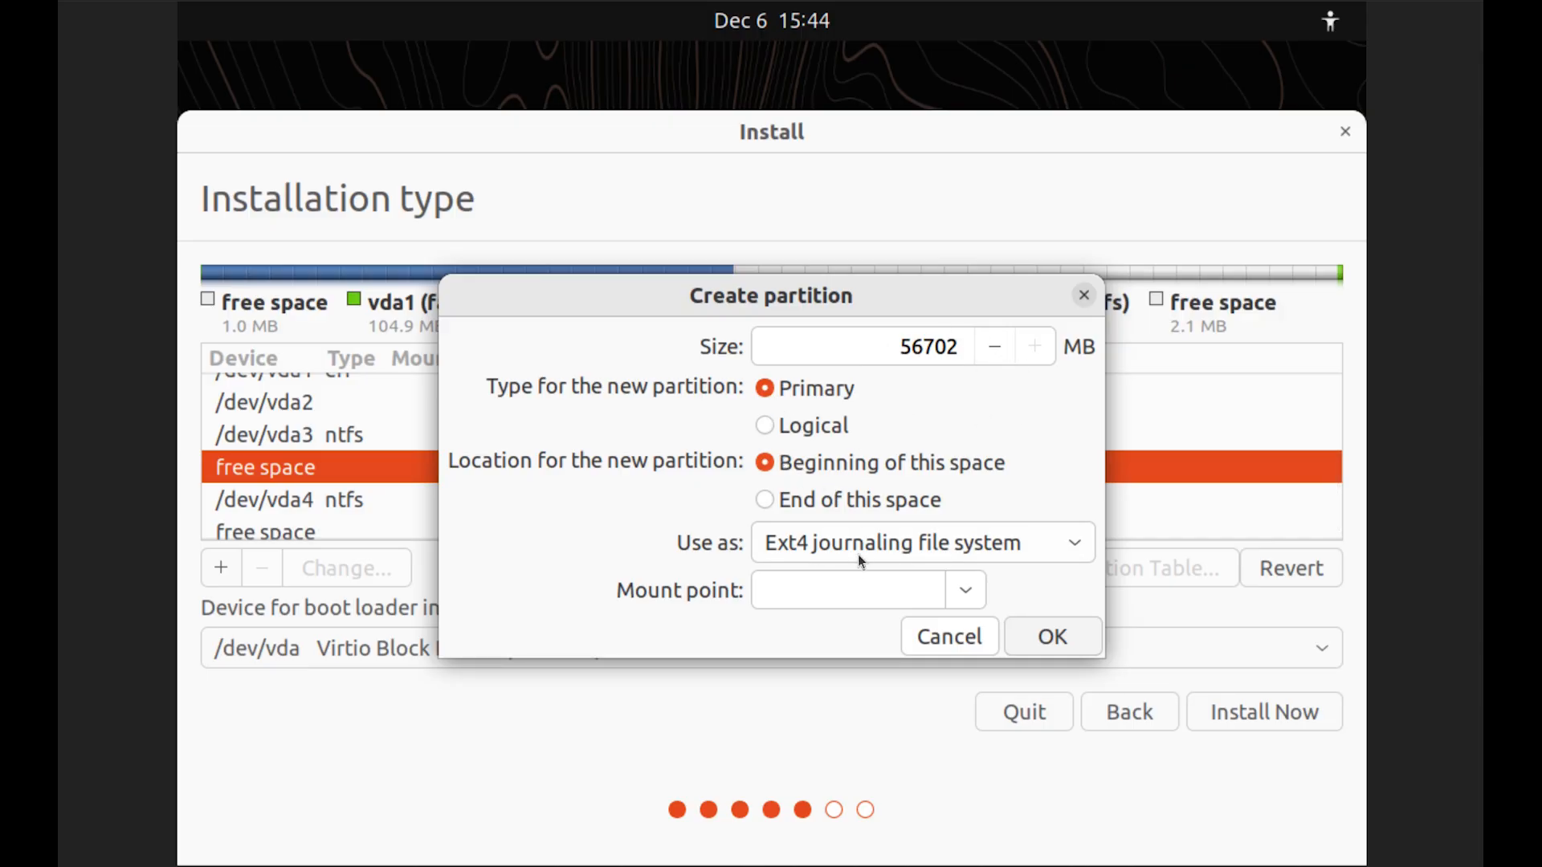
{"action": "left_click", "coordinate": [964, 593]}
{"action": "left_click", "coordinate": [787, 235]}
{"action": "left_click", "coordinate": [1054, 636]}
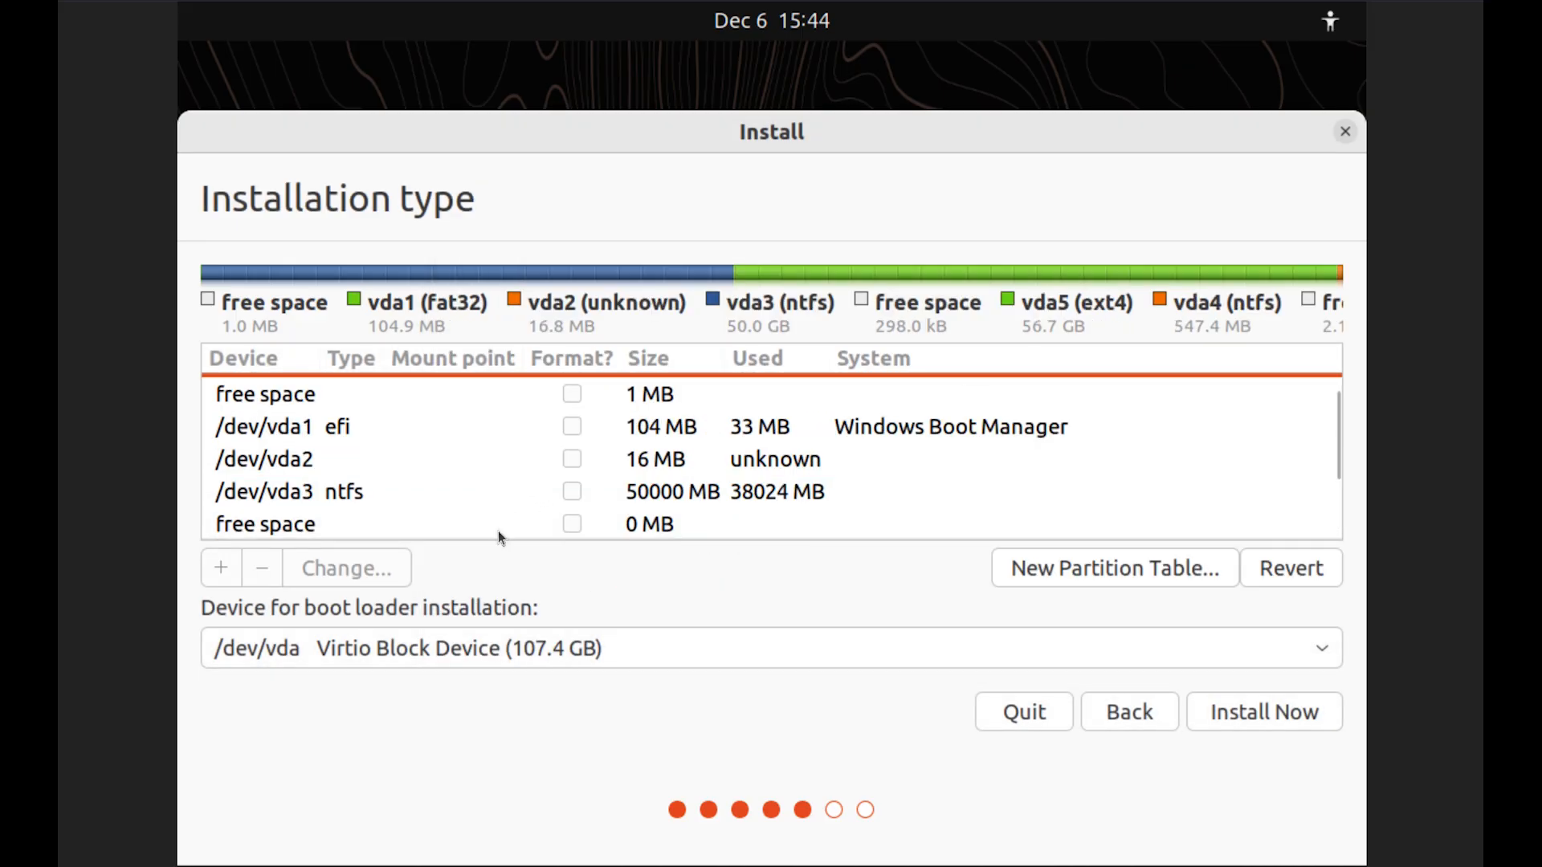
{"action": "left_click", "coordinate": [1335, 509]}
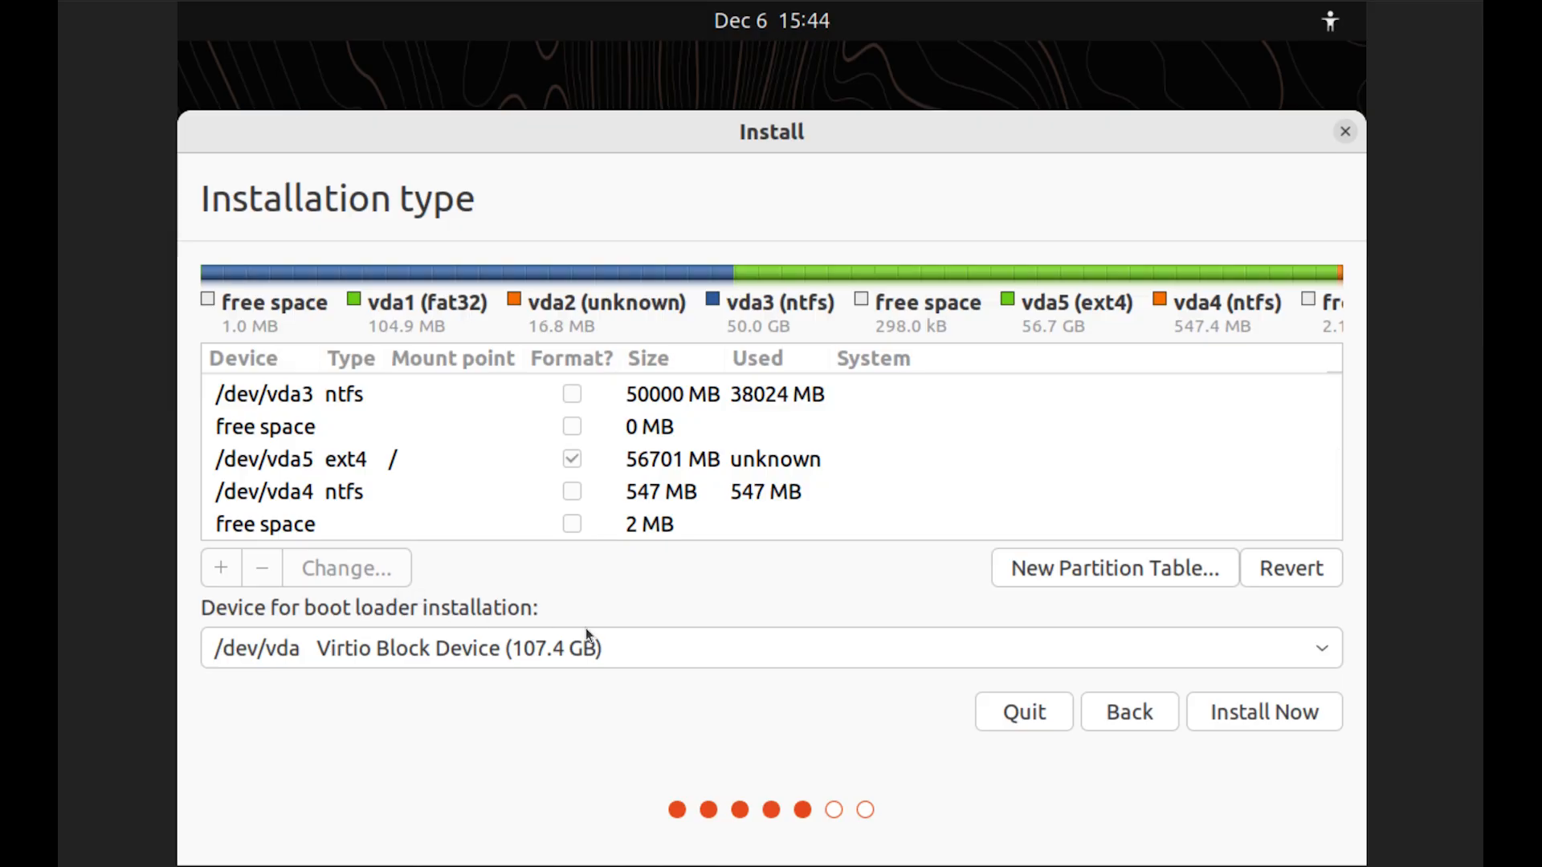
{"action": "left_click", "coordinate": [643, 652]}
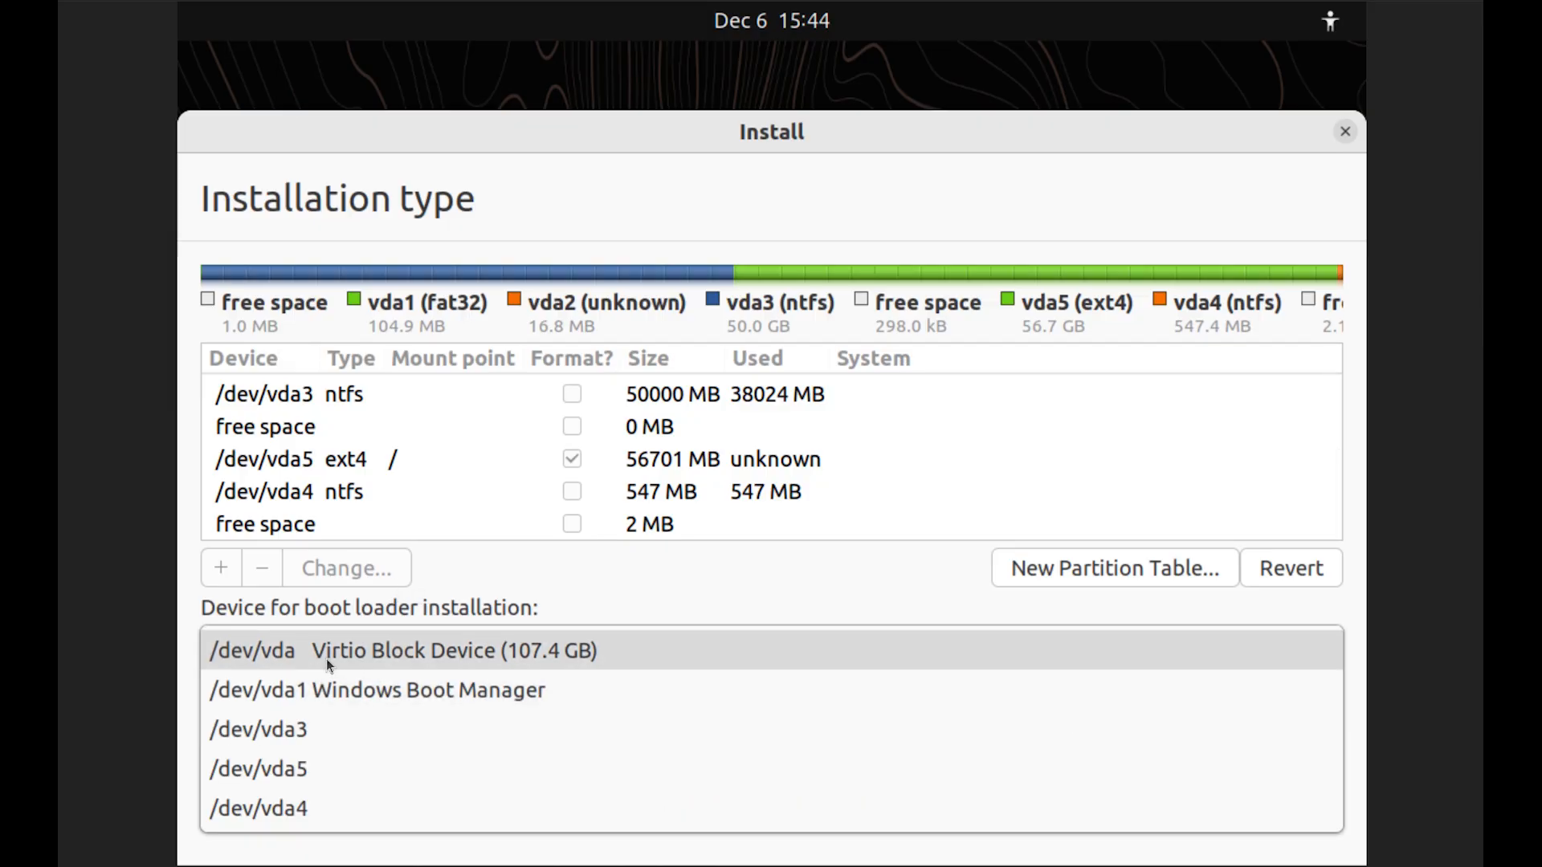
{"action": "left_click", "coordinate": [291, 656]}
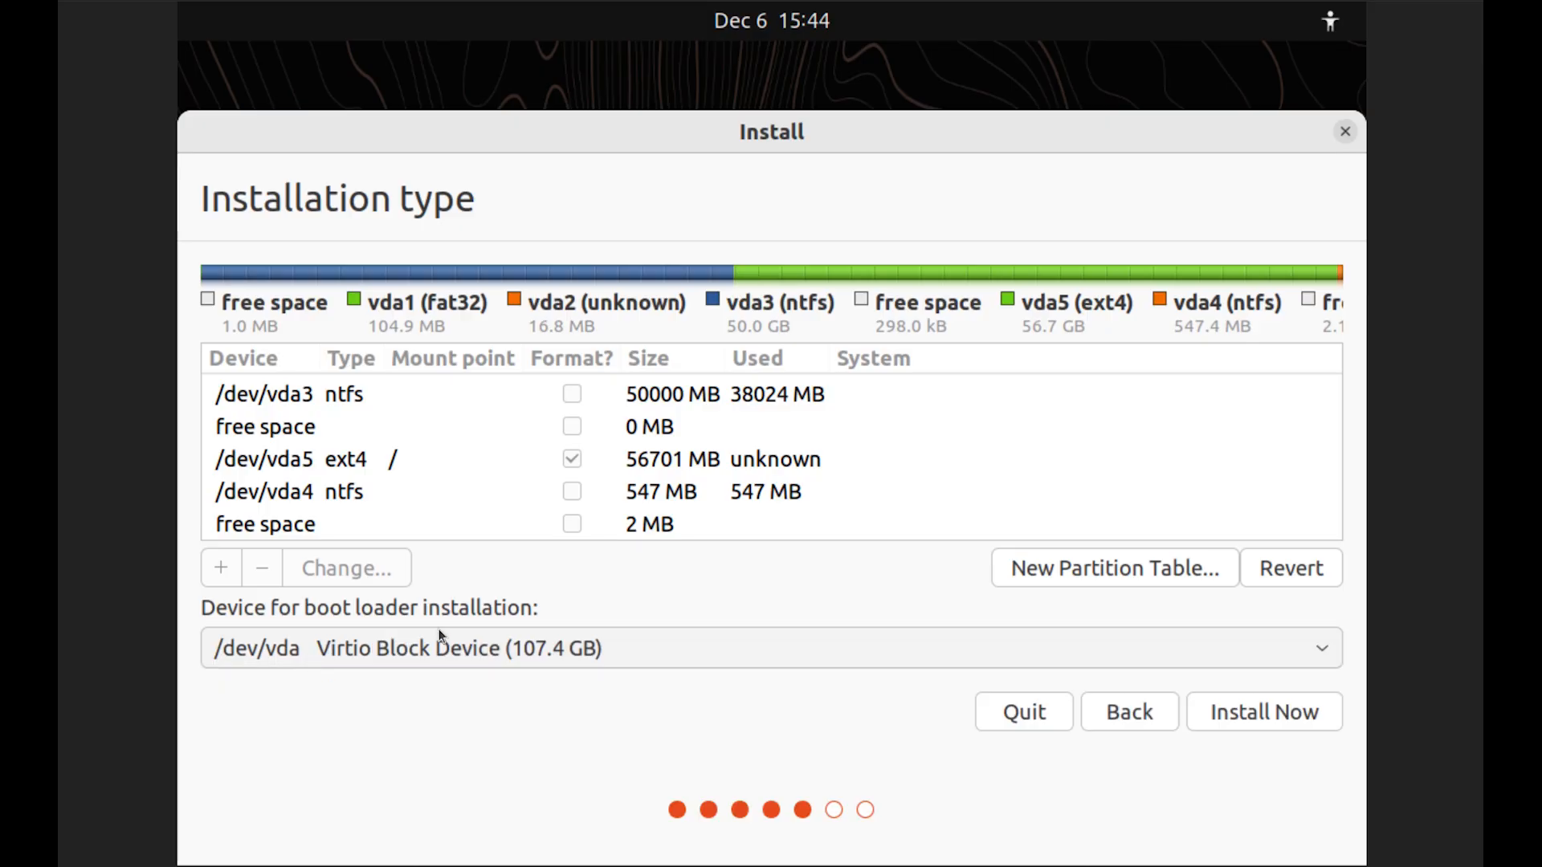
{"action": "left_click", "coordinate": [422, 649]}
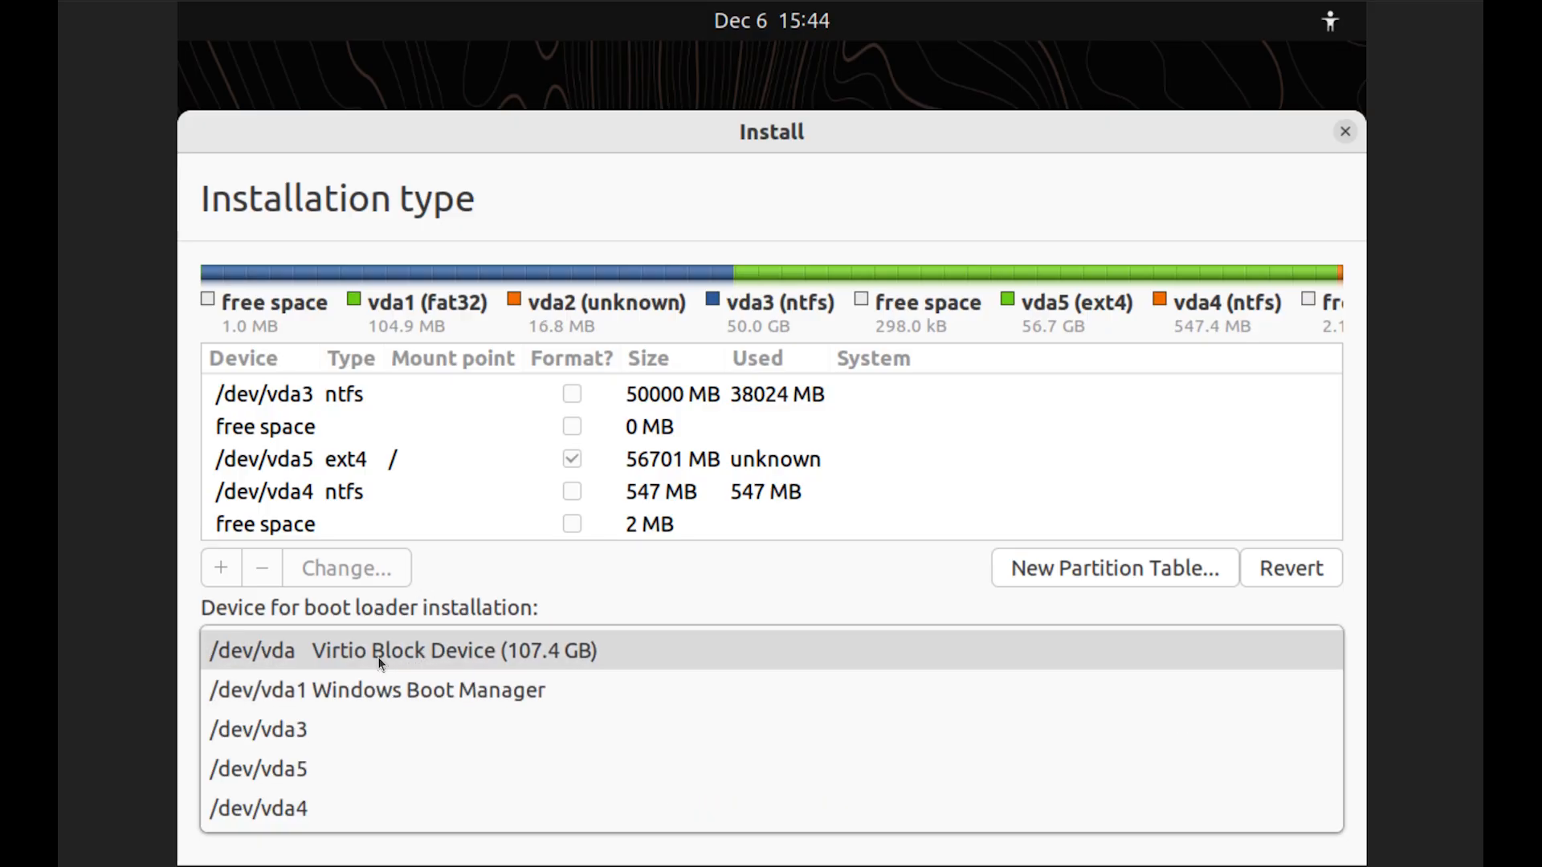
{"action": "left_click", "coordinate": [292, 654]}
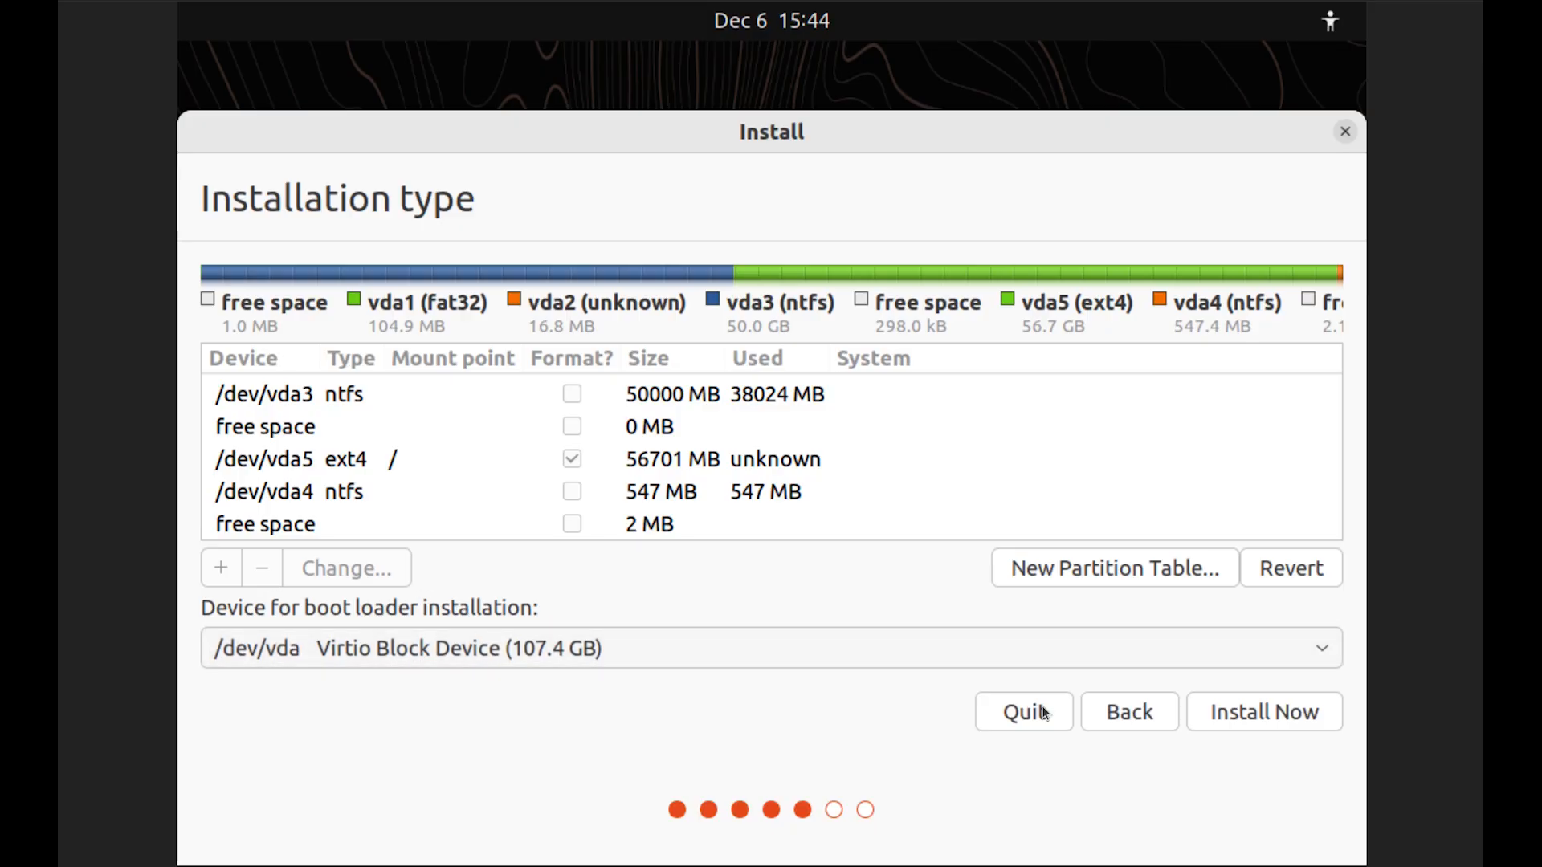
Install with the new layout, confirm writing partitions to disk, and keep New York time
{"action": "left_click", "coordinate": [1261, 711]}
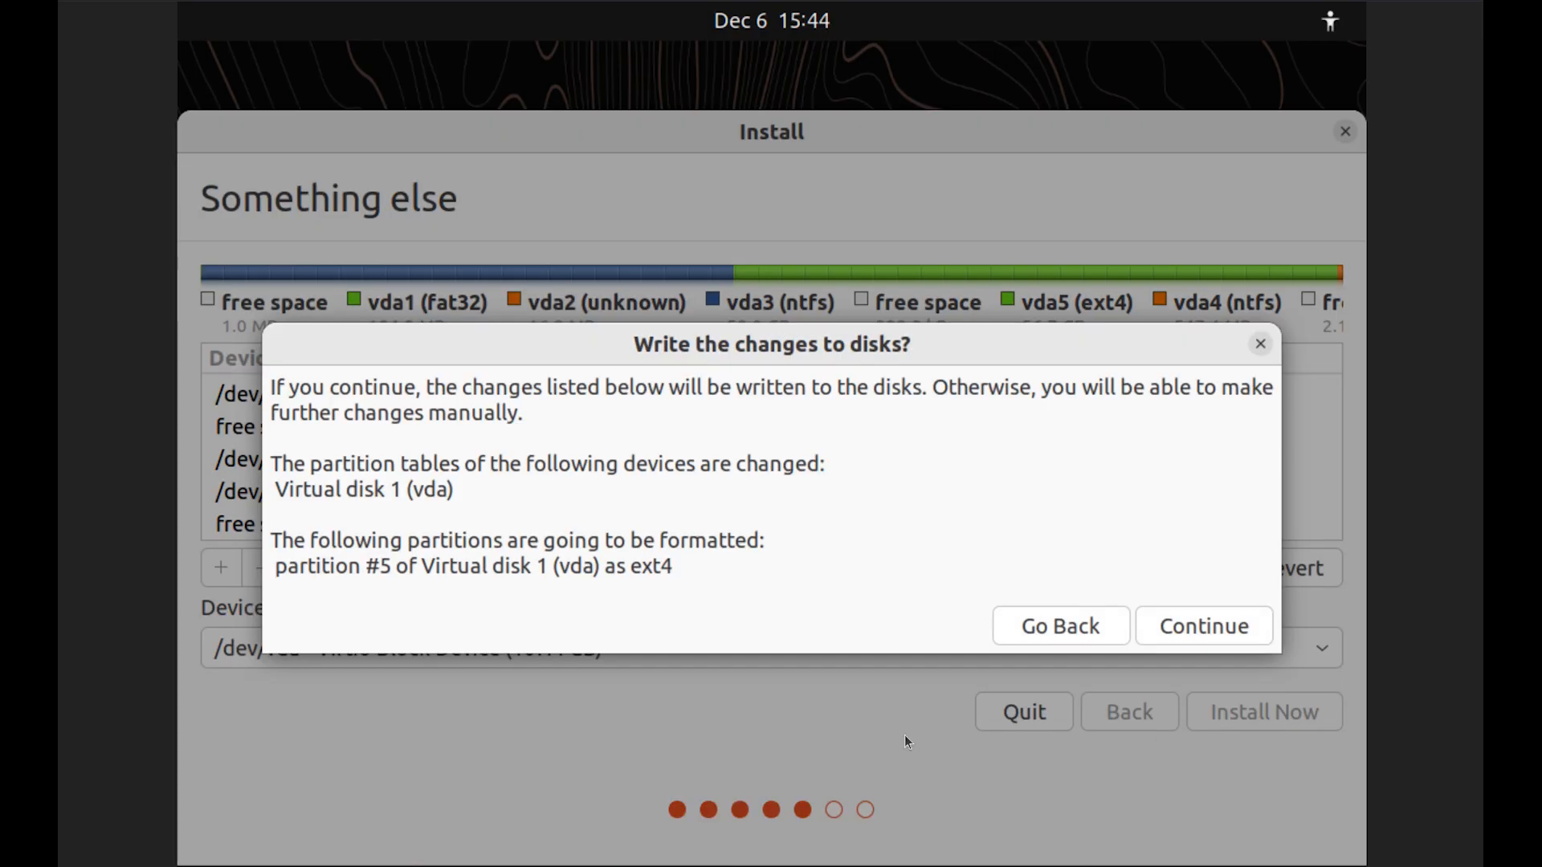
{"action": "left_click", "coordinate": [1207, 627]}
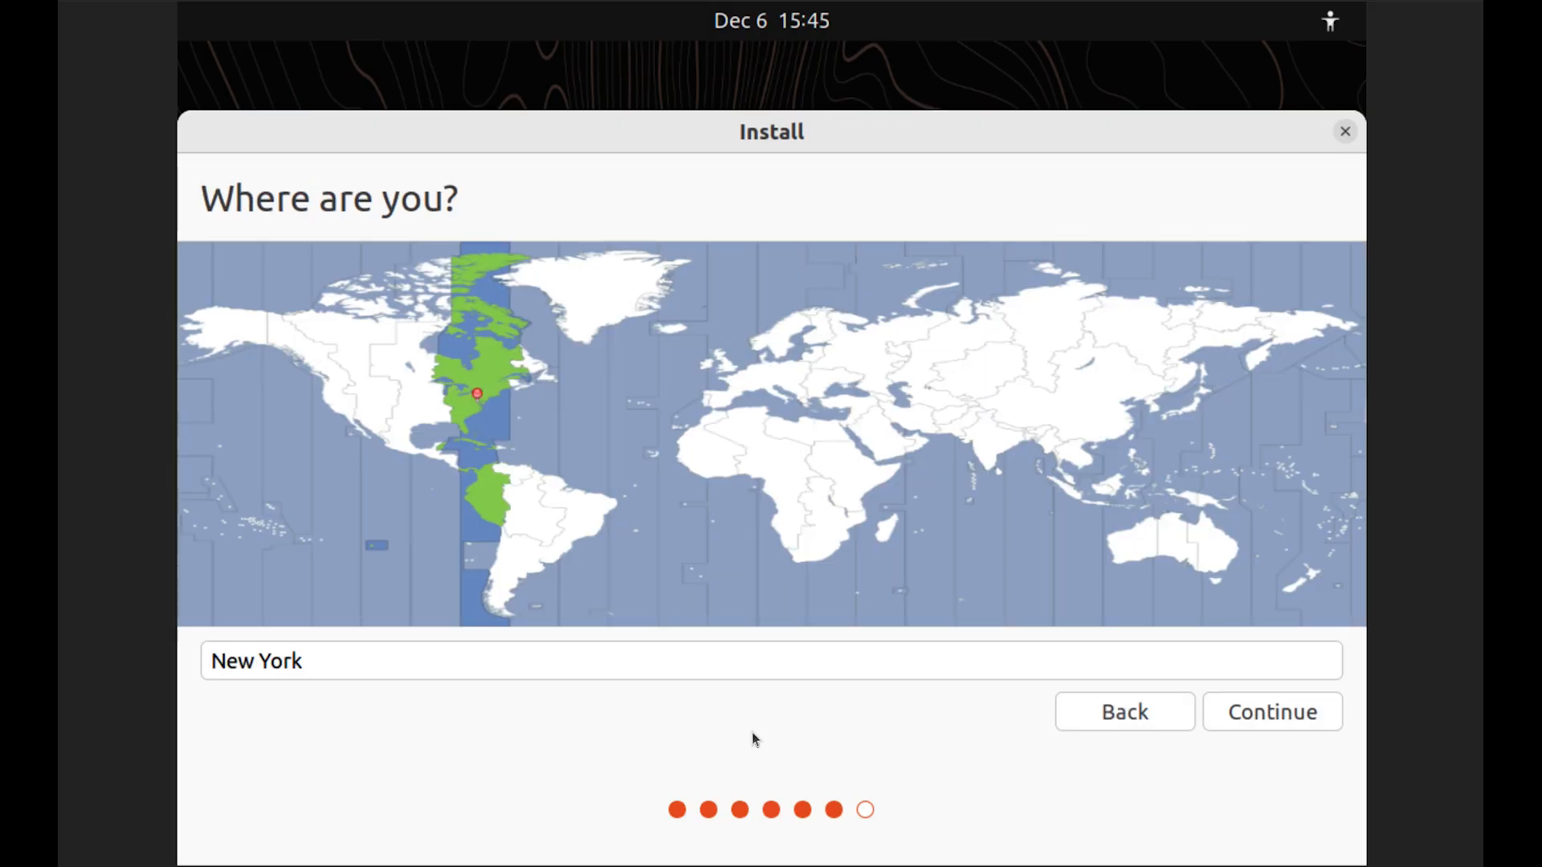
{"action": "left_click", "coordinate": [1250, 709]}
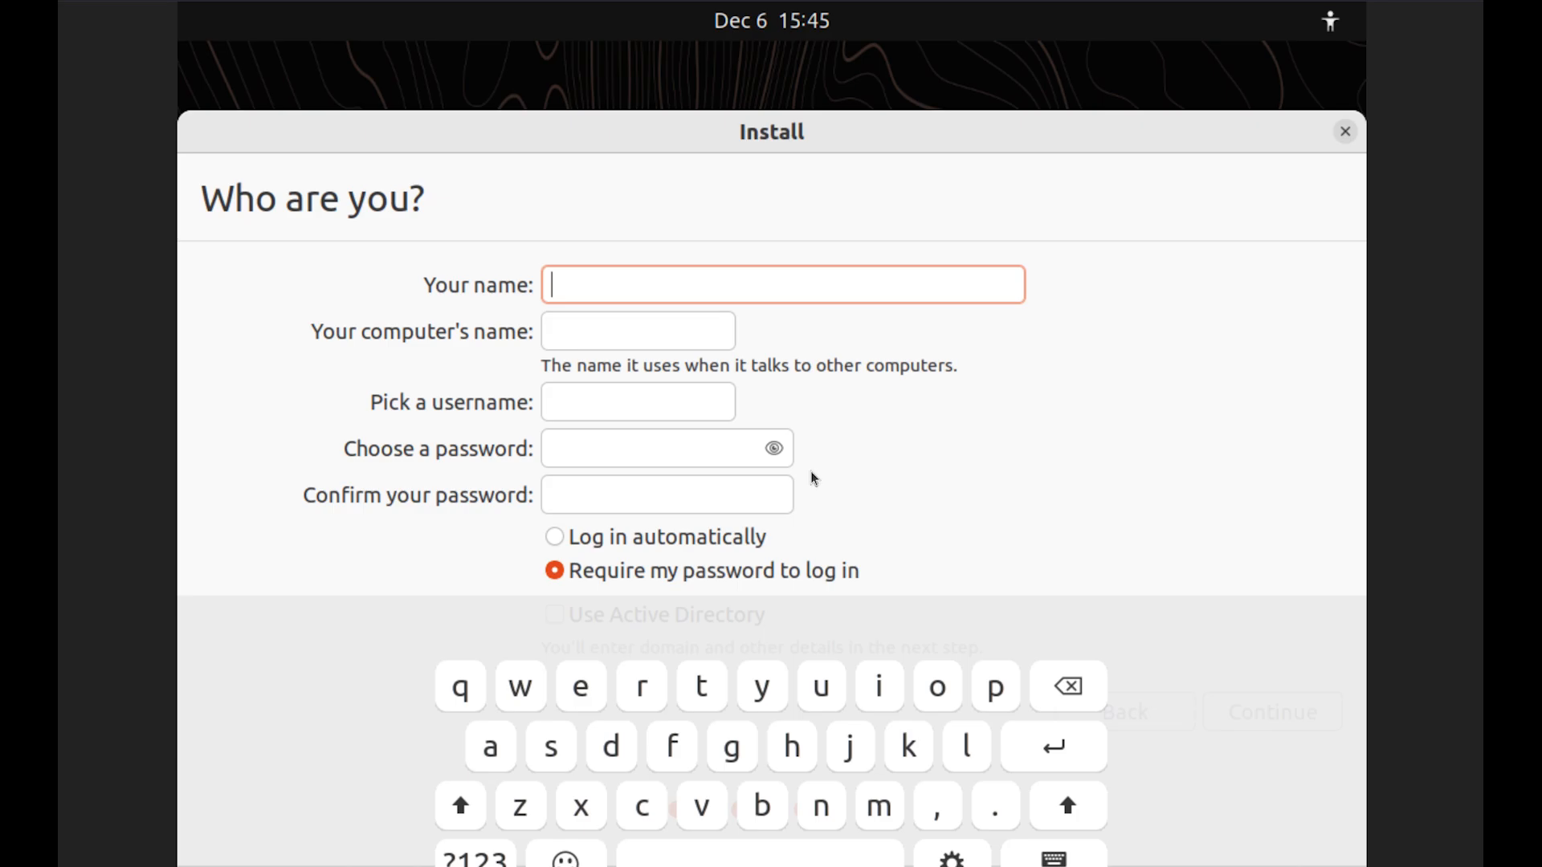
Enter the user's name, username and password, enable automatic login, and continue installing
{"action": "key", "text": "Tab"}
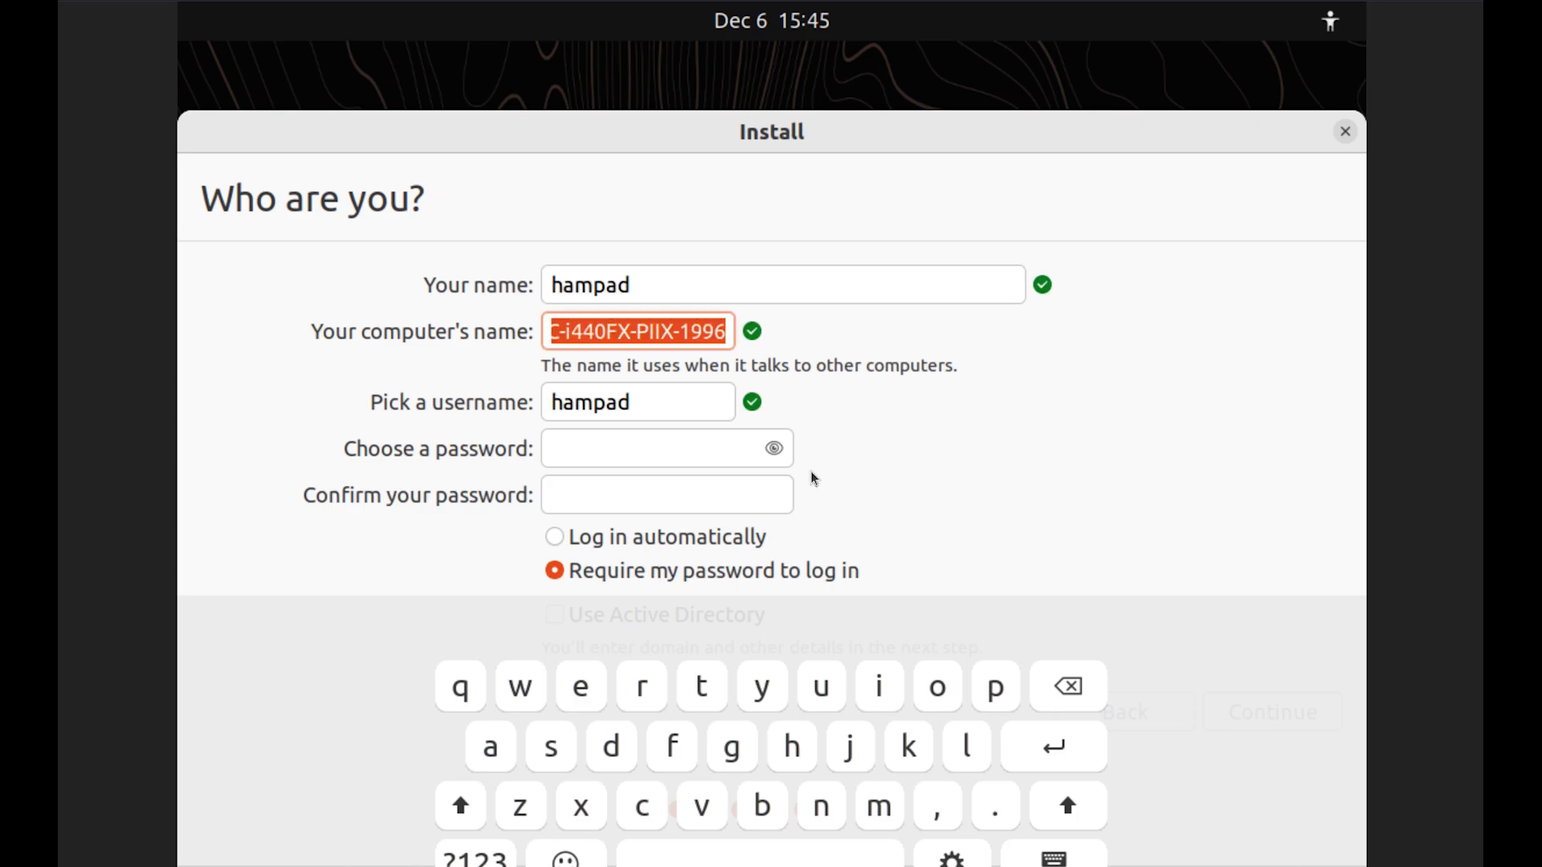
{"action": "key", "text": "Tab"}
{"action": "key", "text": "Tab"}
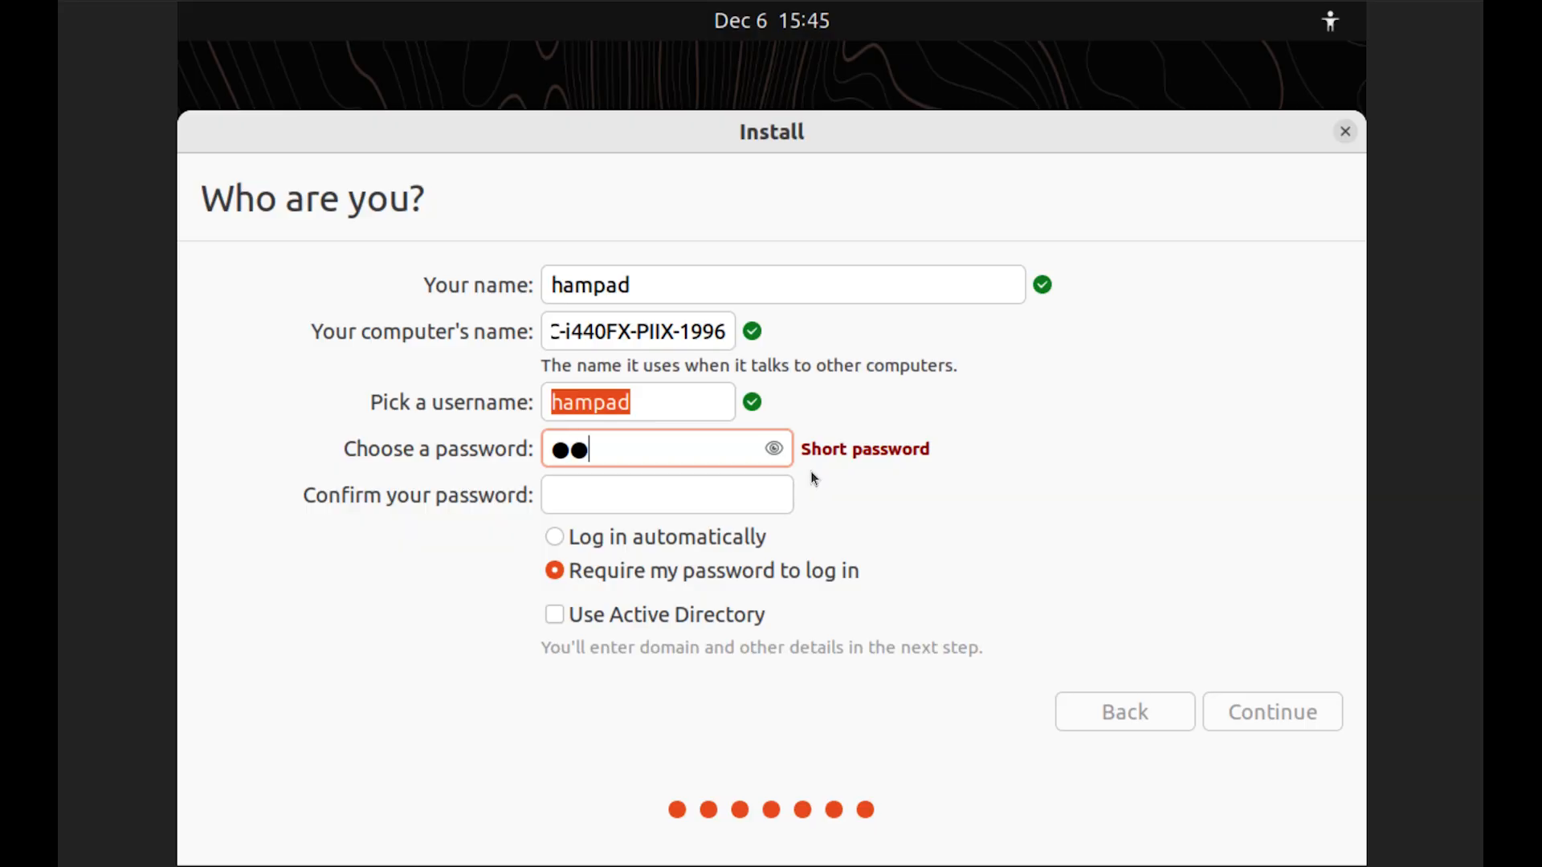
{"action": "key", "text": "Tab"}
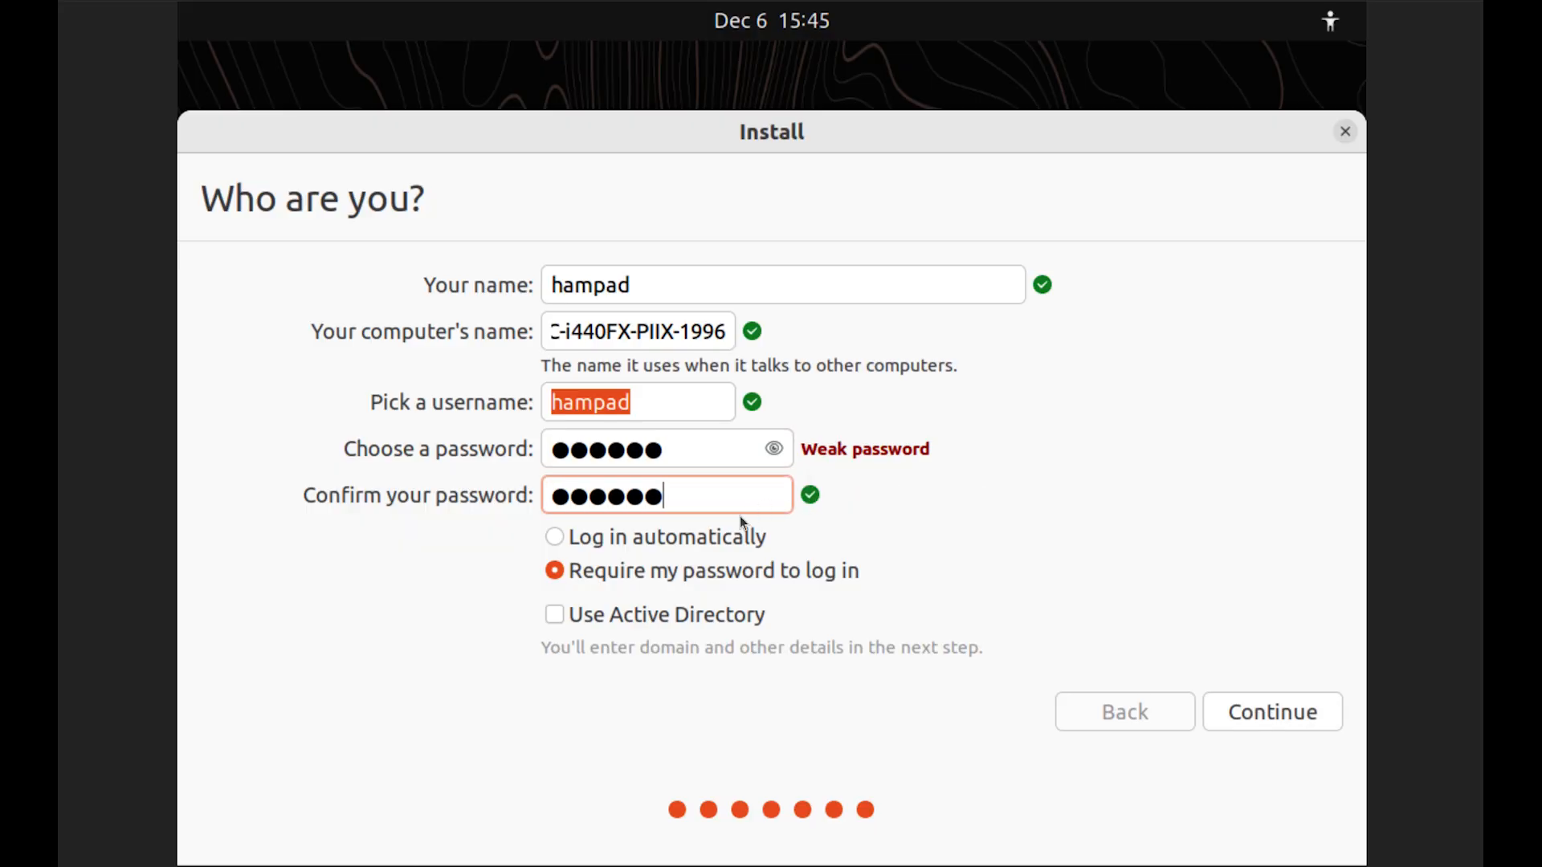
{"action": "left_click", "coordinate": [713, 549]}
{"action": "left_click", "coordinate": [1294, 714]}
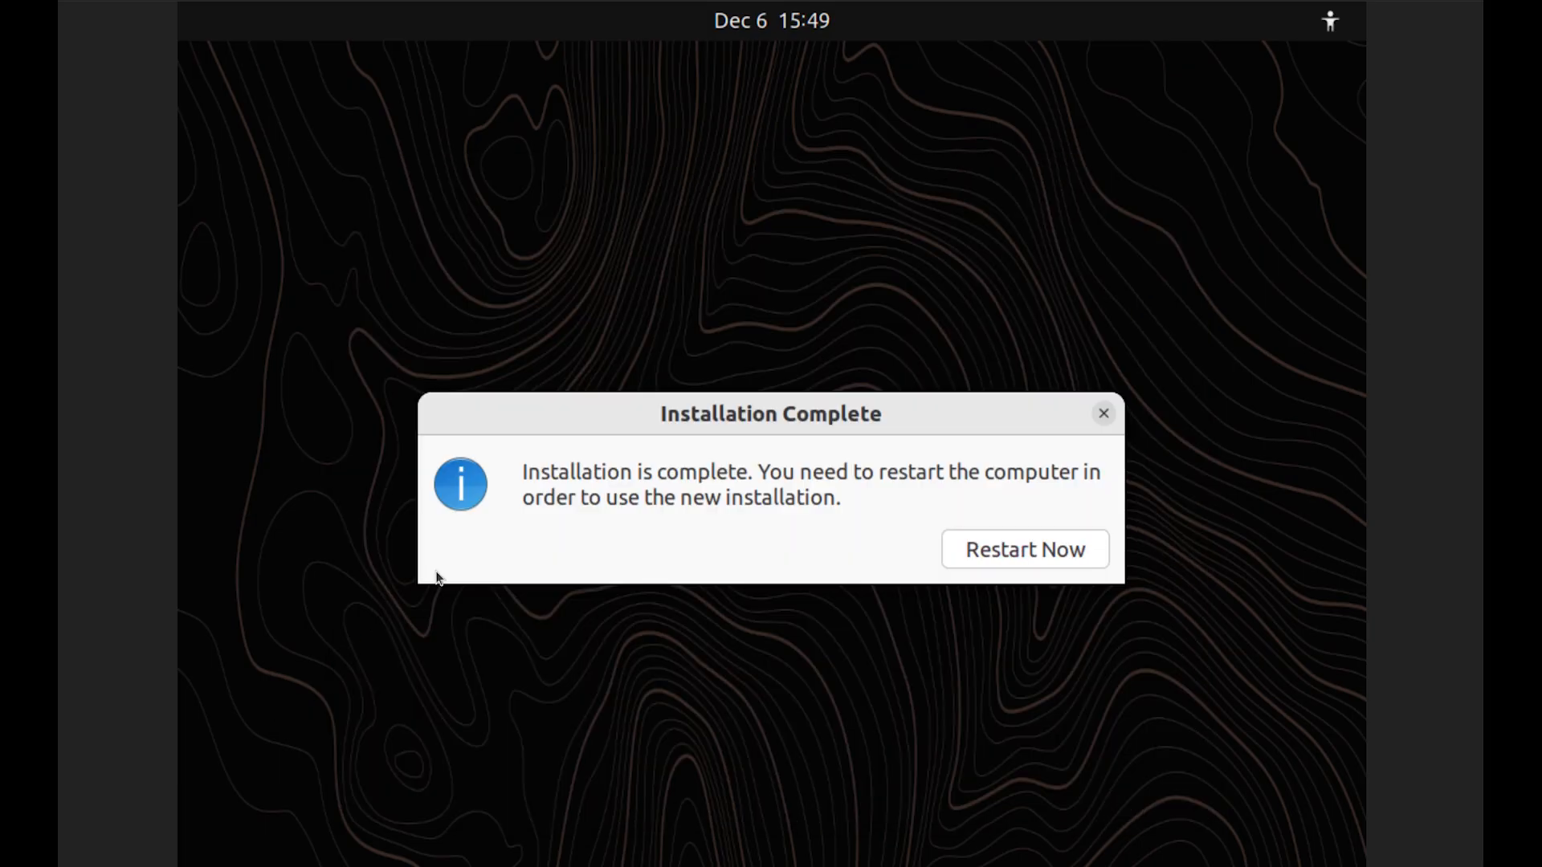
Restart the computer once the installation completes
{"action": "left_click", "coordinate": [993, 548]}
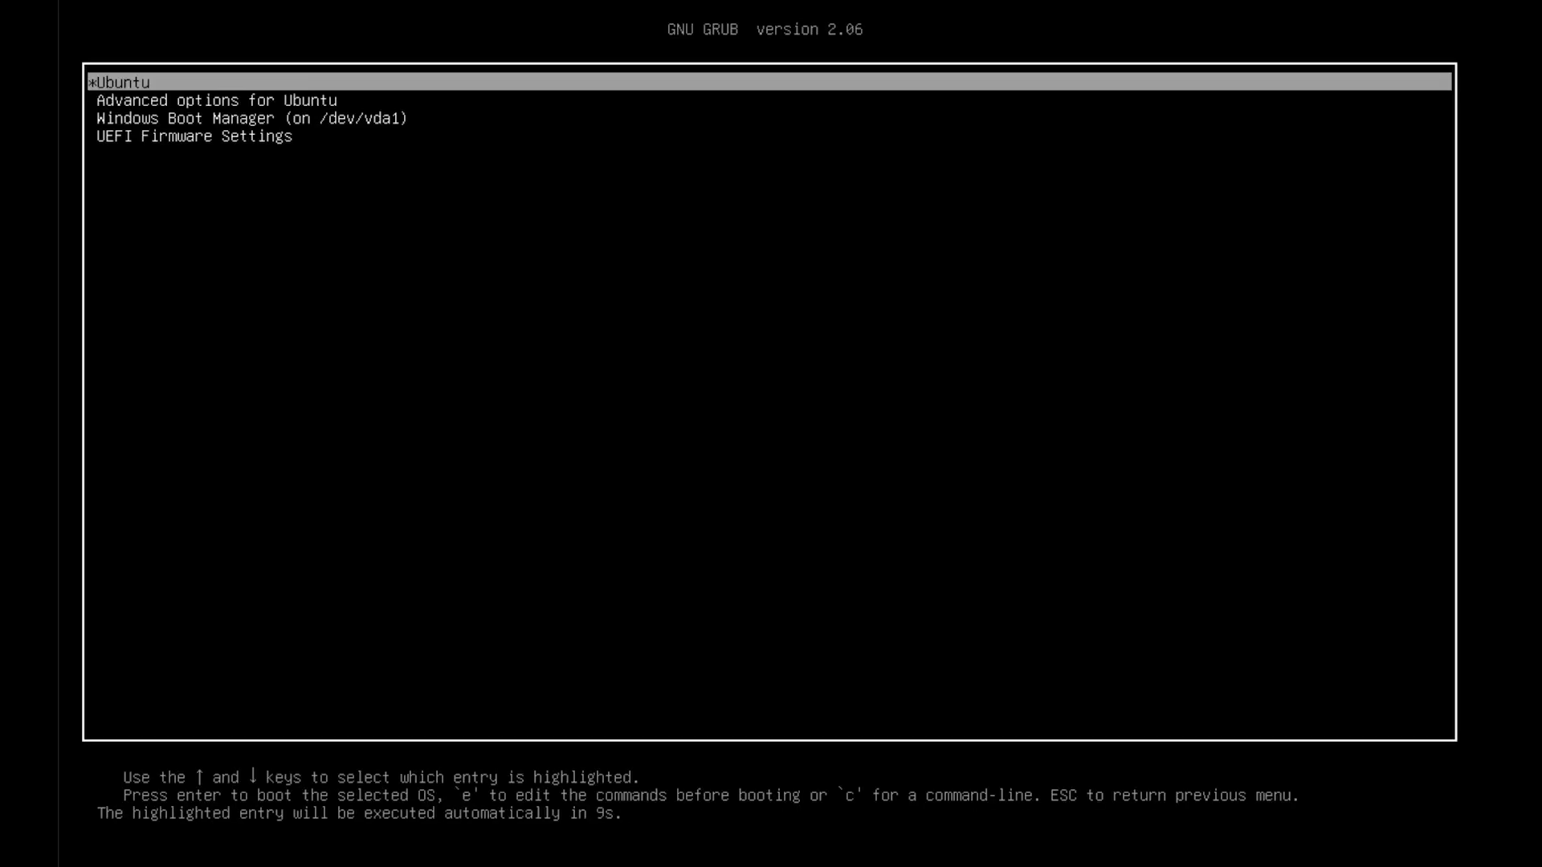
Browse the GRUB entries, confirming Ubuntu is listed, then boot Windows Boot Manager (on /dev/vda1)
{"action": "key", "text": "Down"}
{"action": "key", "text": "Down"}
{"action": "key", "text": "Down"}
{"action": "key", "text": "Up"}
{"action": "key", "text": "Up"}
{"action": "key", "text": "Up"}
{"action": "key", "text": "Down"}
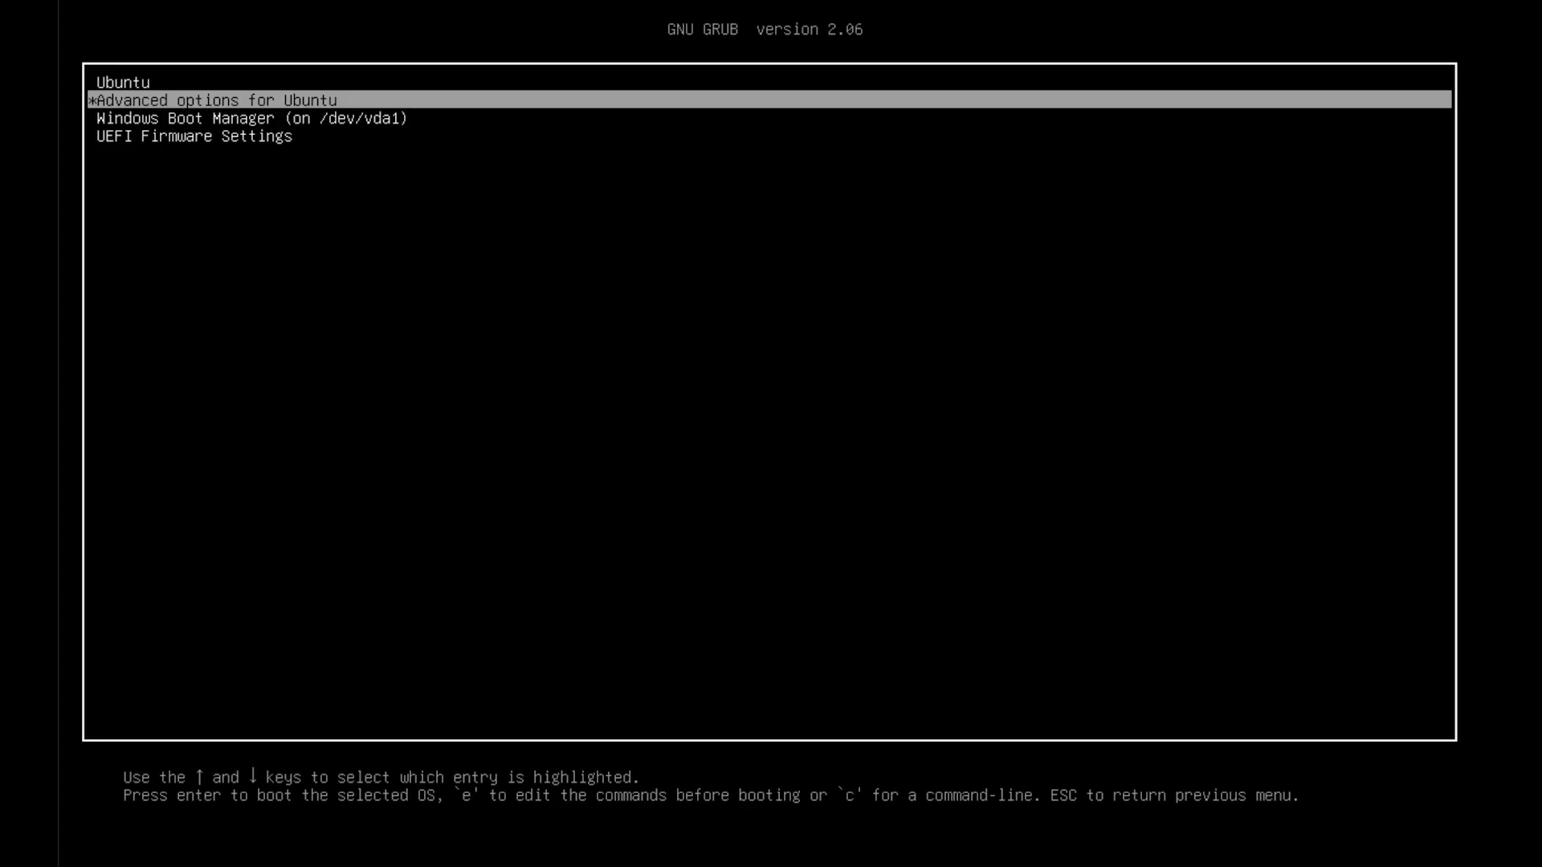
{"action": "key", "text": "Down"}
{"action": "key", "text": "Return"}
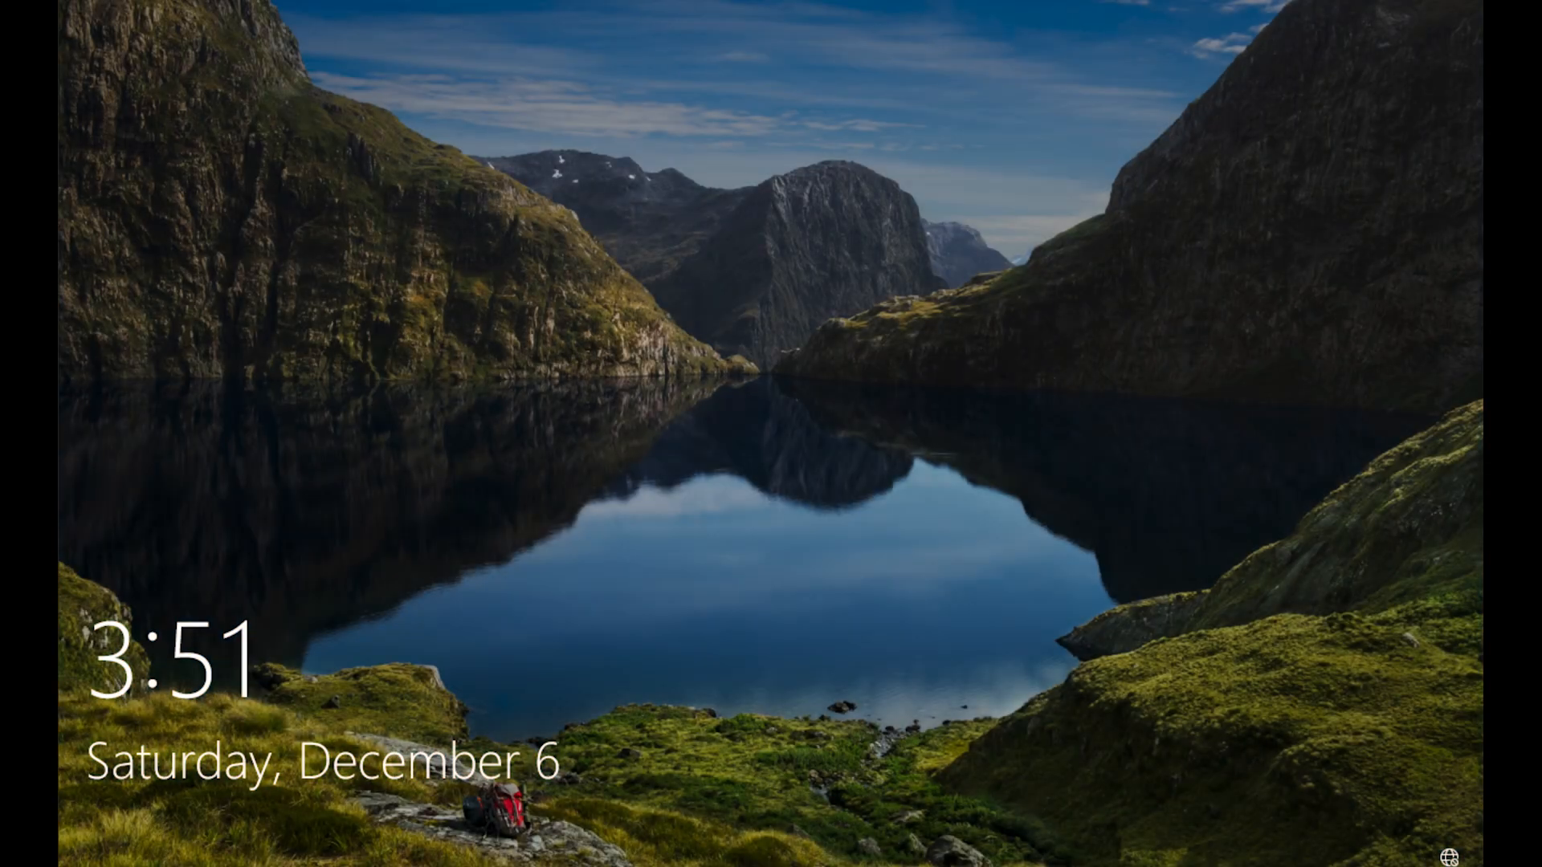
Restart Windows from the sign-in screen's power menu and boot the default Ubuntu GRUB entry
{"action": "left_click", "coordinate": [1149, 661]}
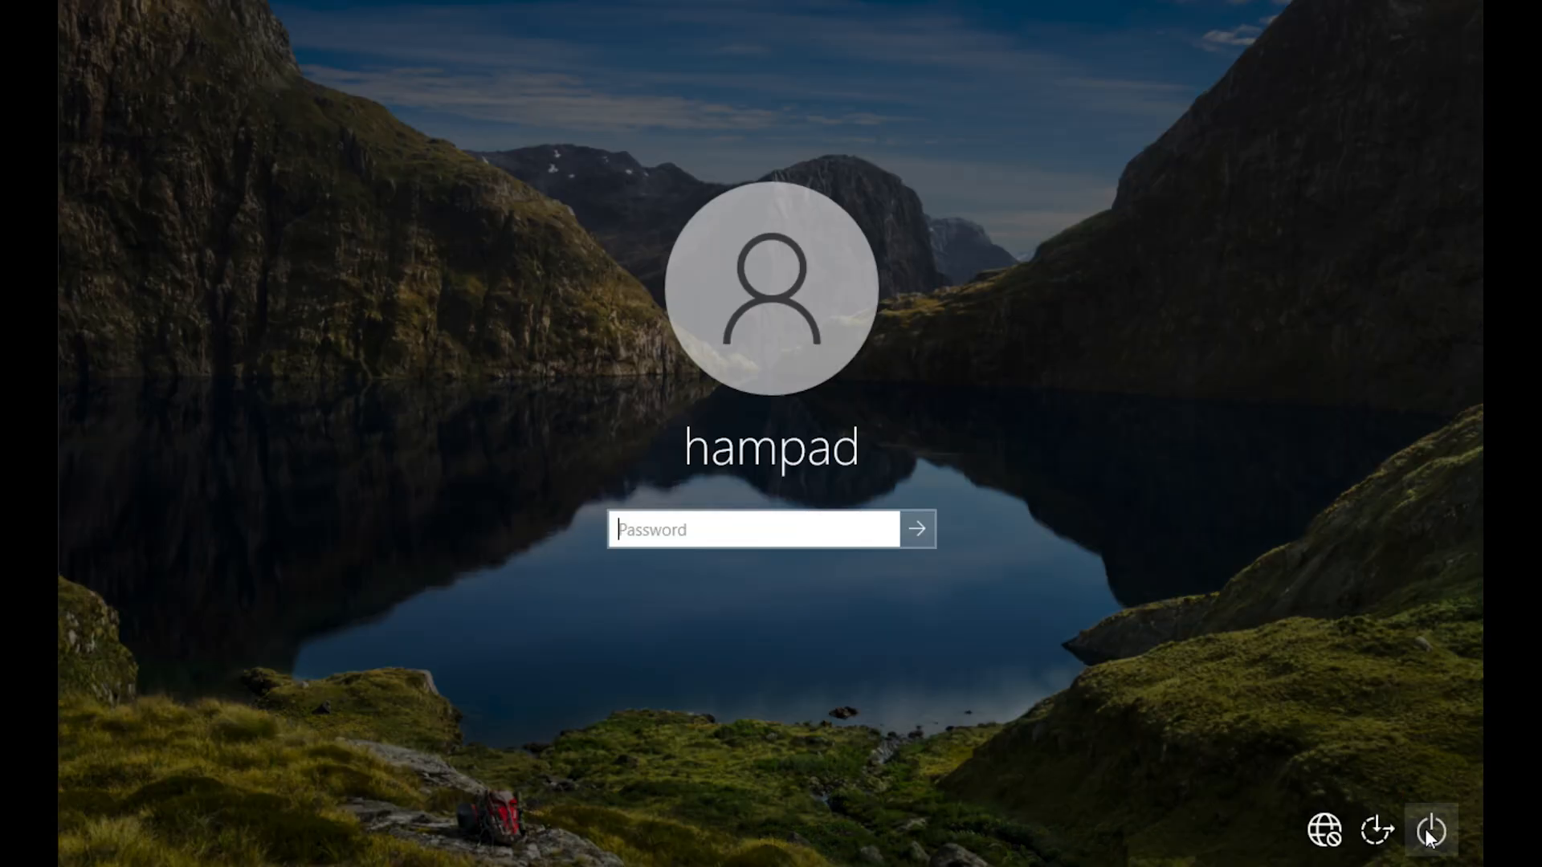
{"action": "left_click", "coordinate": [1434, 832]}
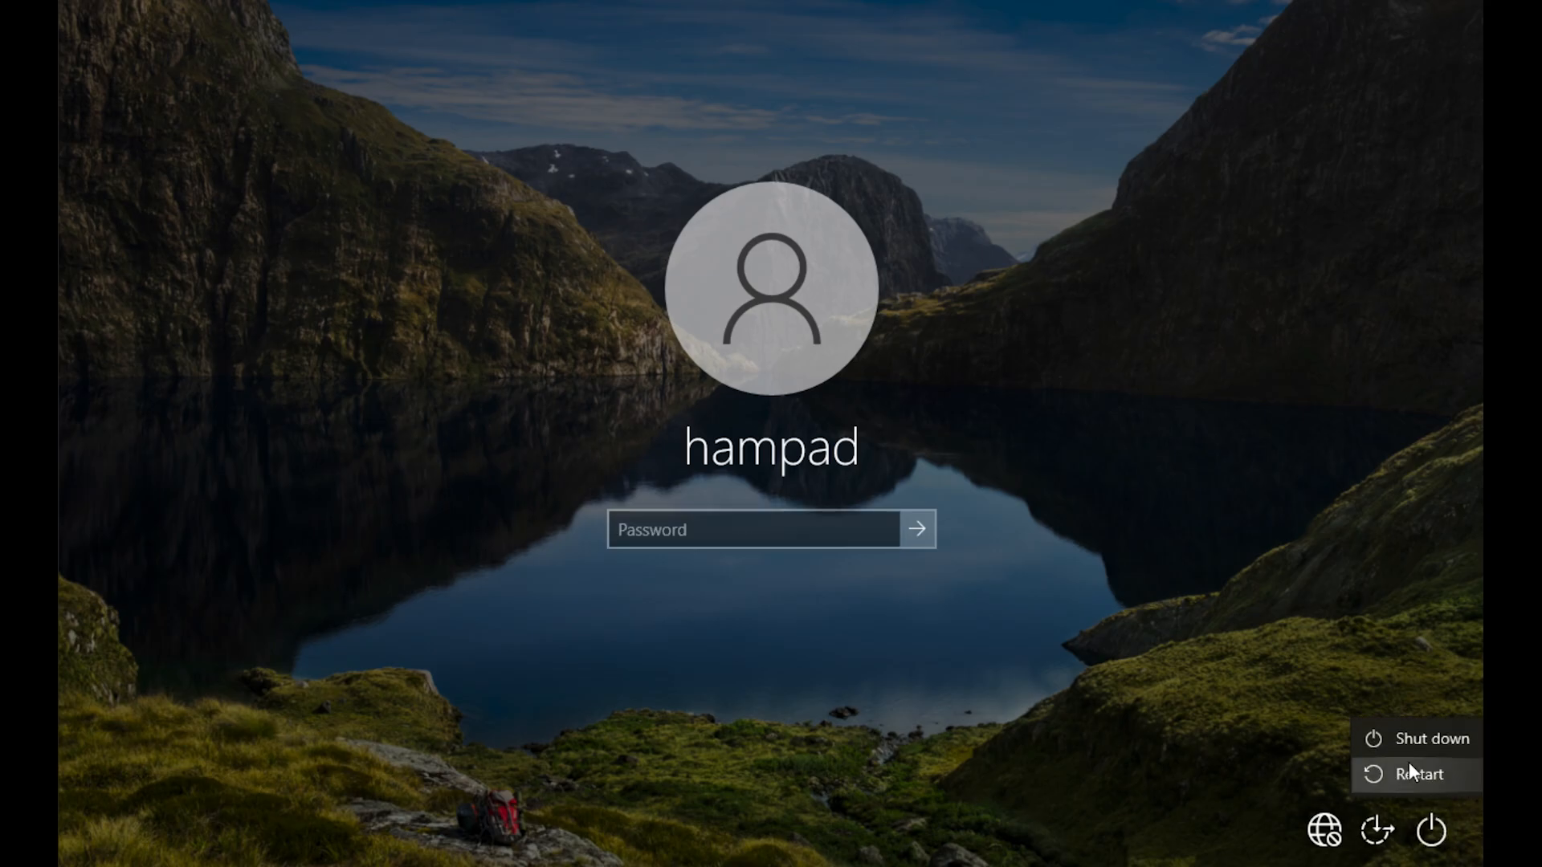
{"action": "left_click", "coordinate": [1416, 774]}
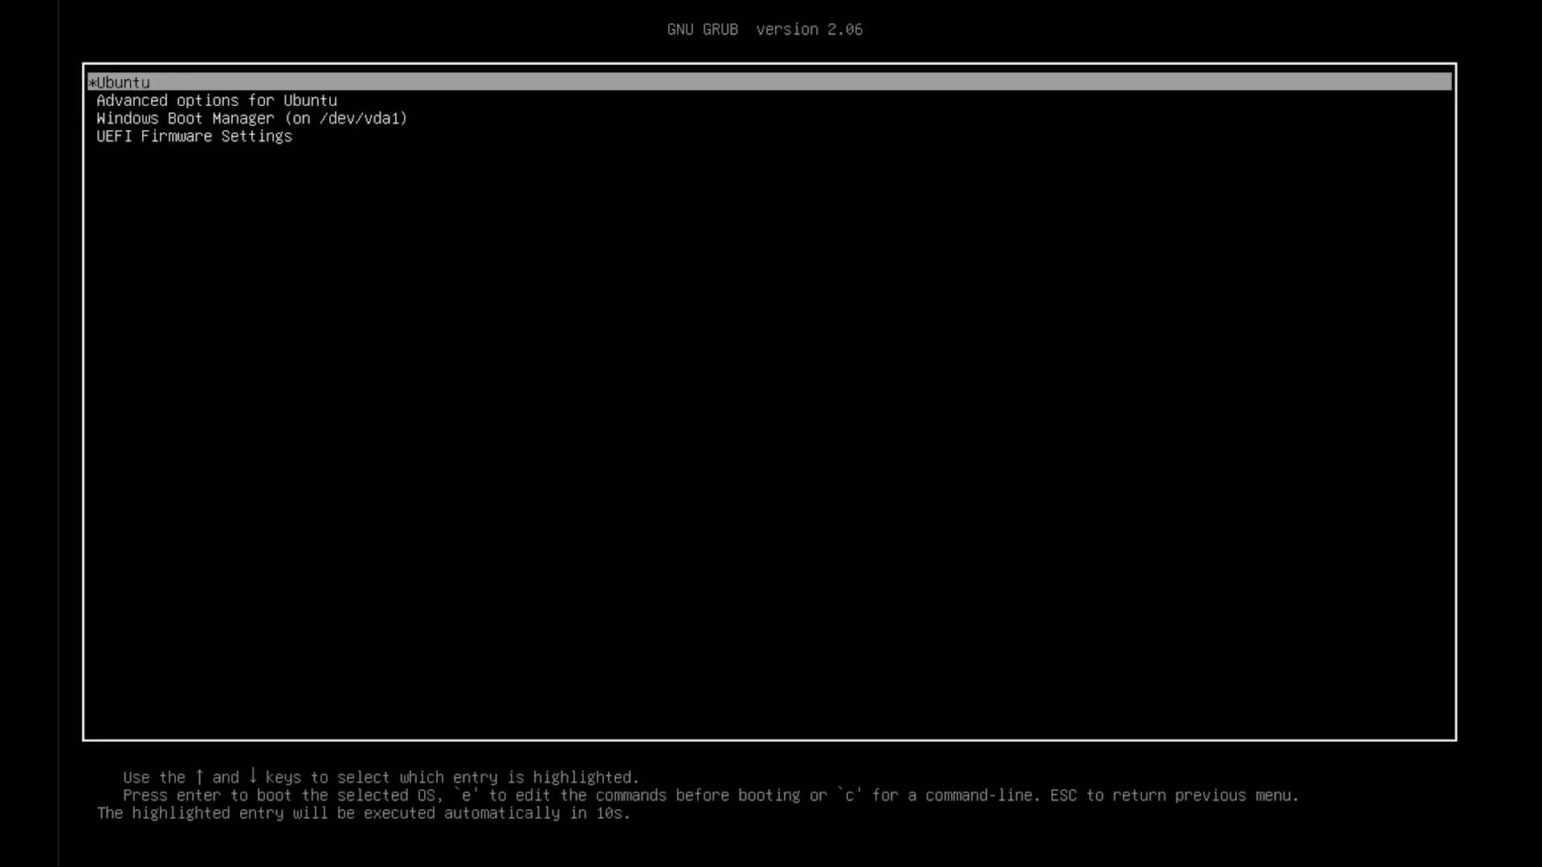
{"action": "key", "text": "Return"}
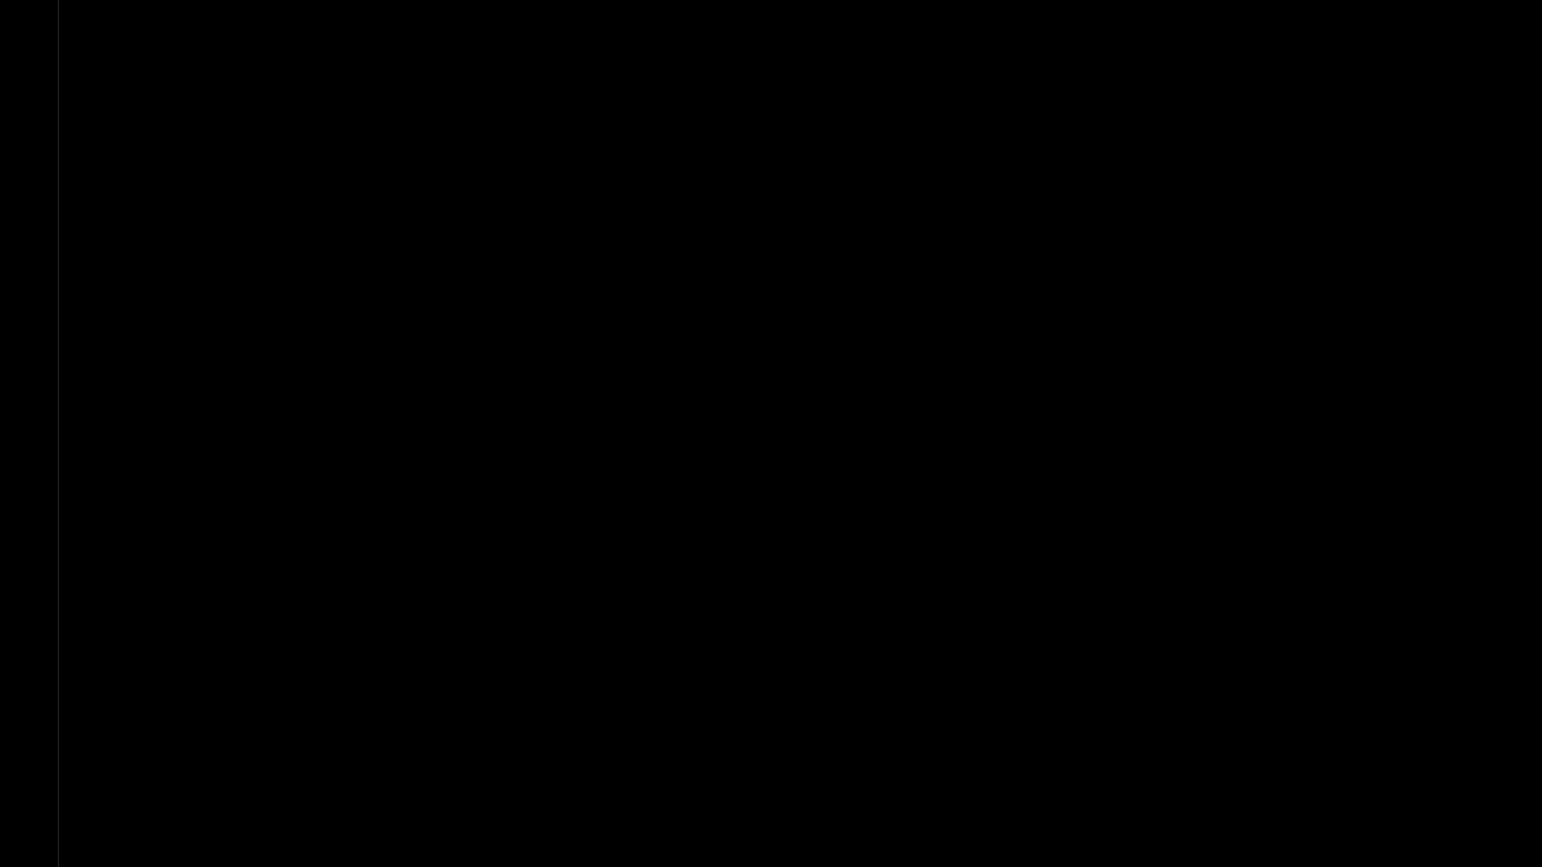